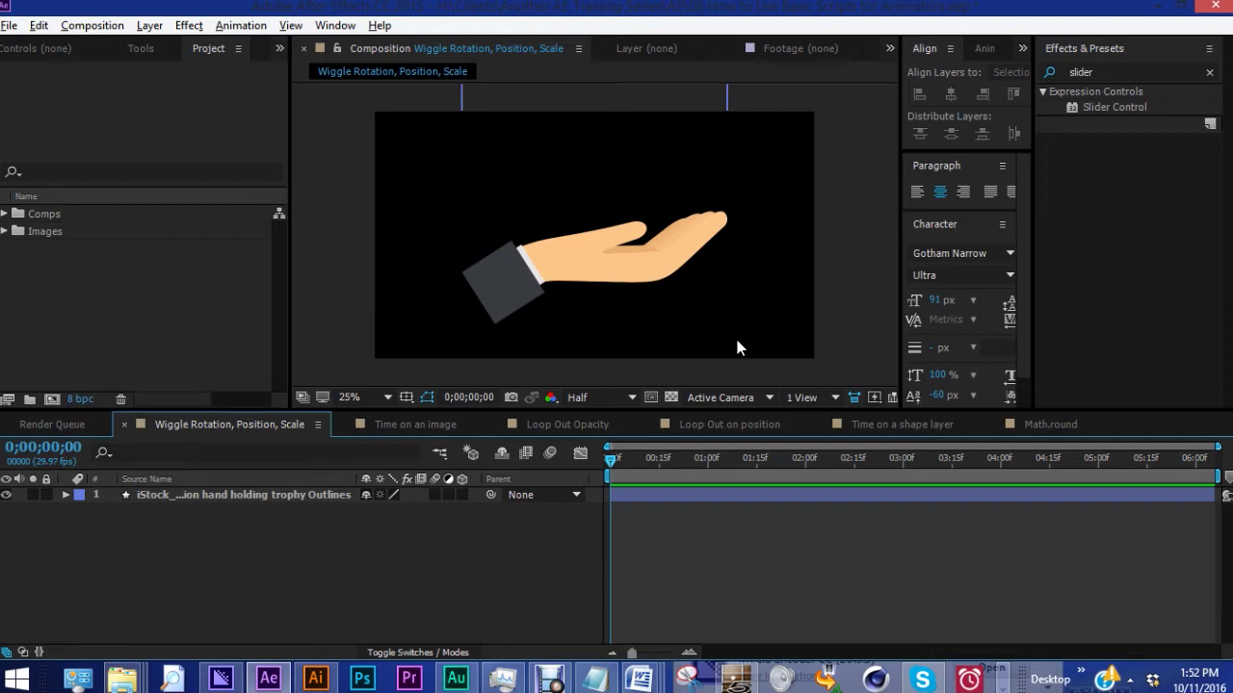
Select the hand layer and give its Rotation the expression wiggle(1,5).
left_click(511, 318)
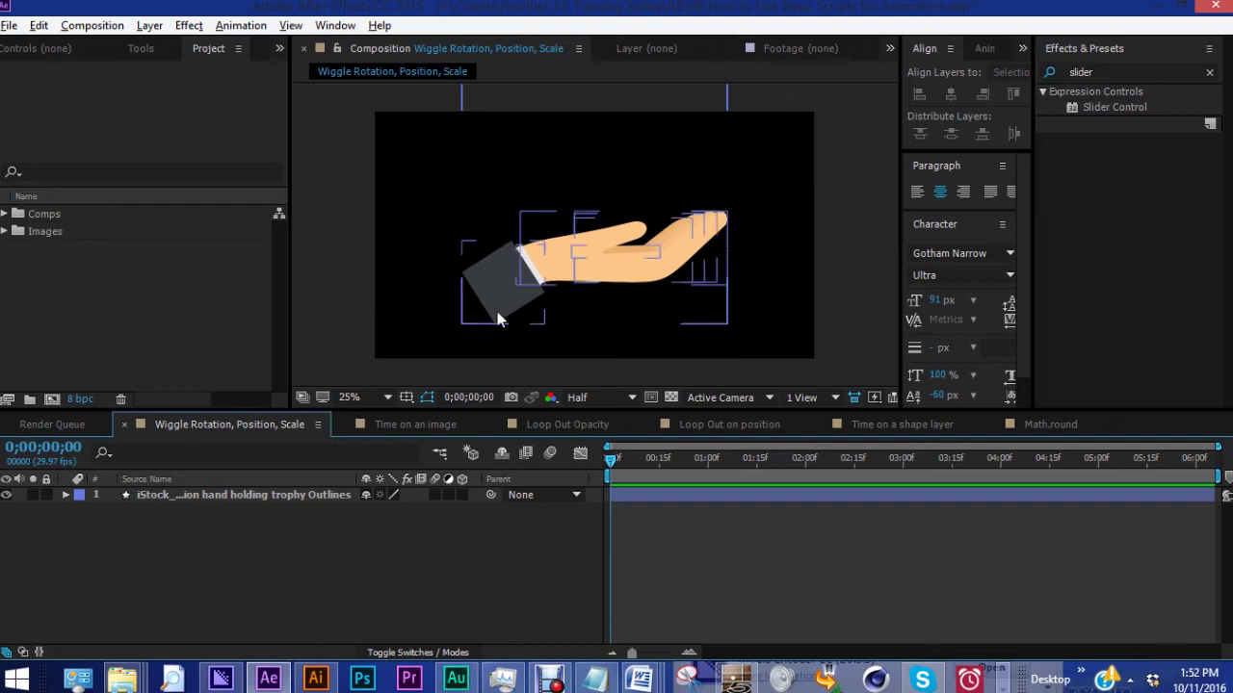
left_click(189, 521)
left_click(187, 495)
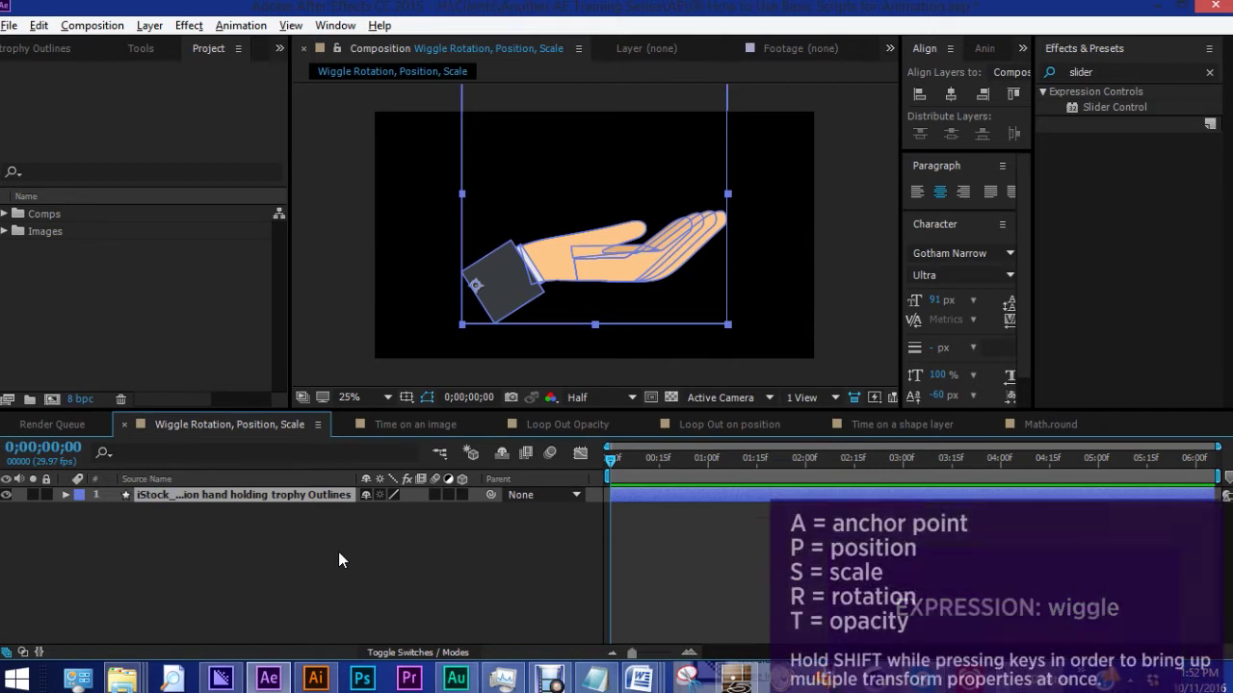
key("r")
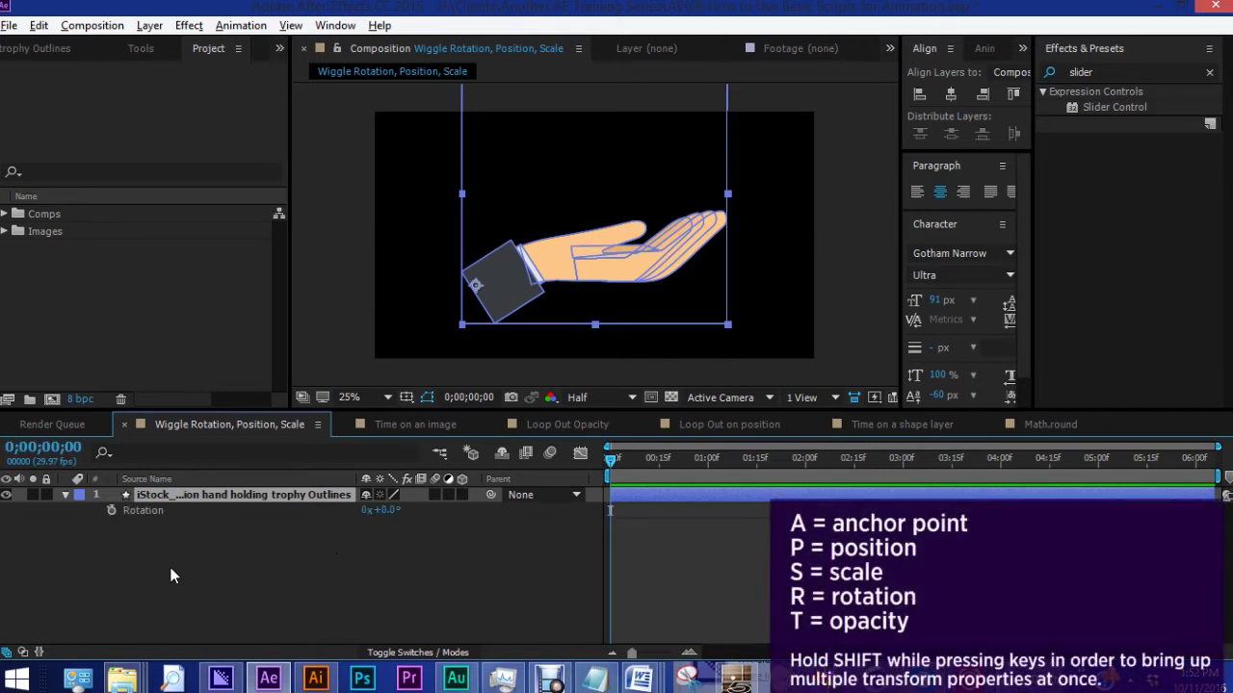
left_click(112, 512, "alt")
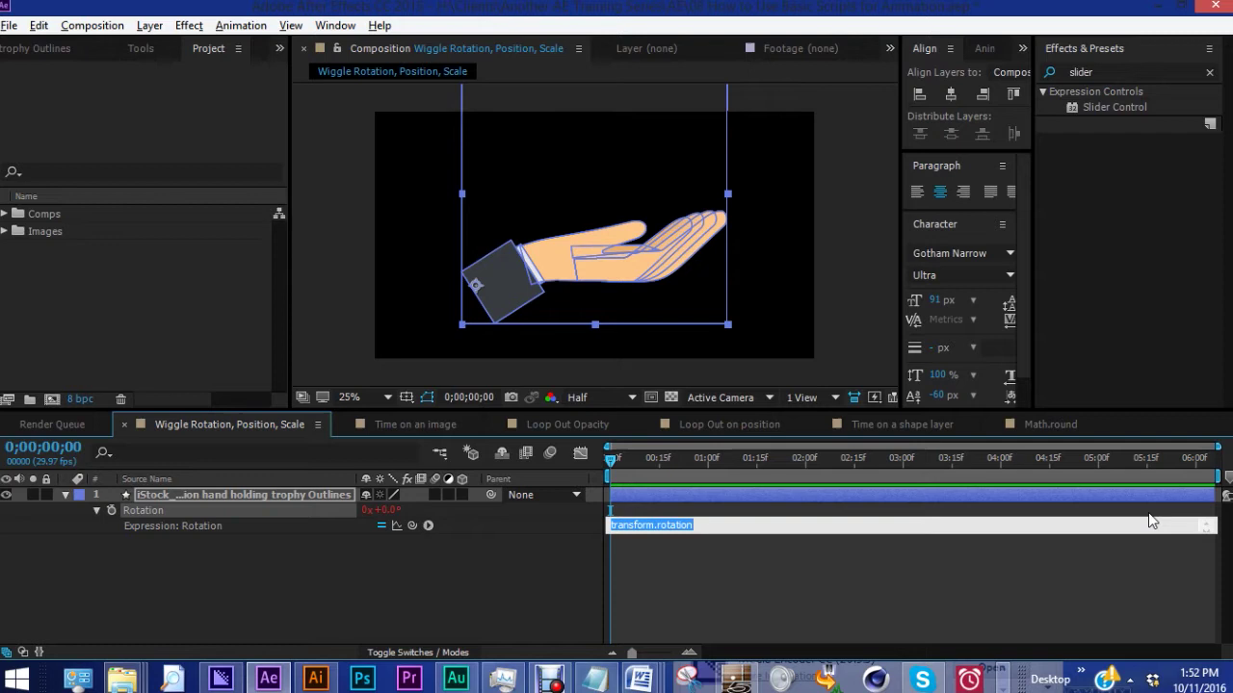
type("wiggle(")
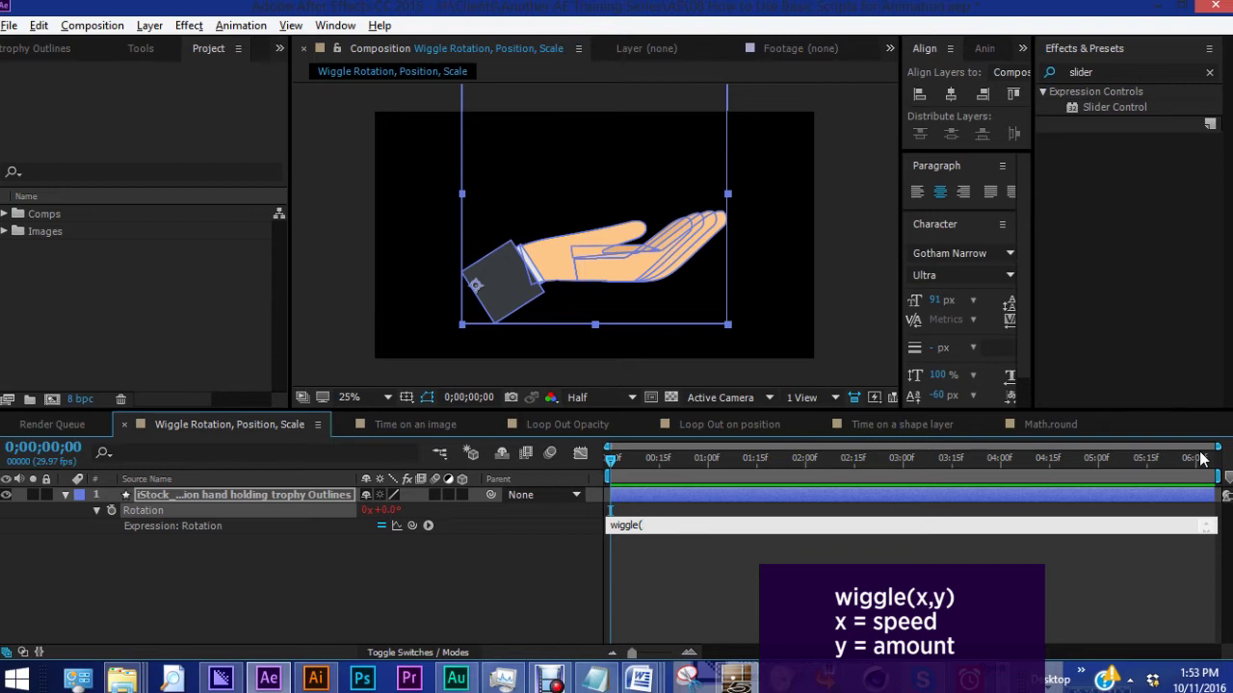
type("1,")
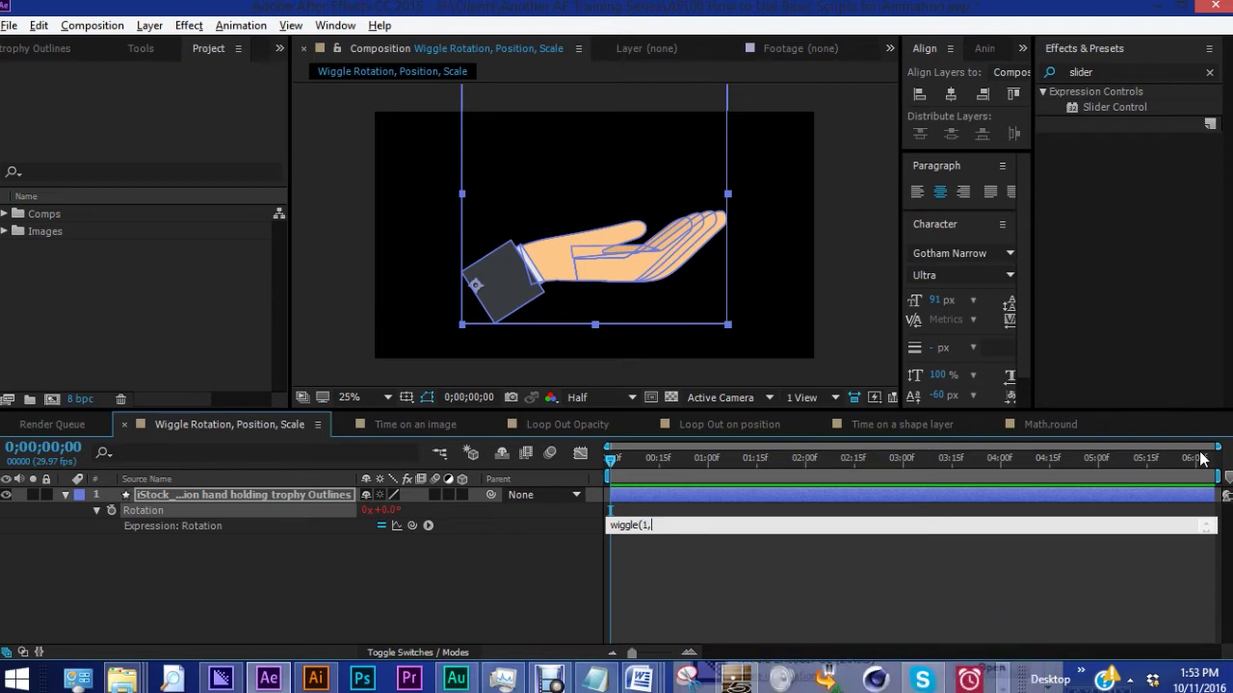
type("5)")
left_click(476, 294)
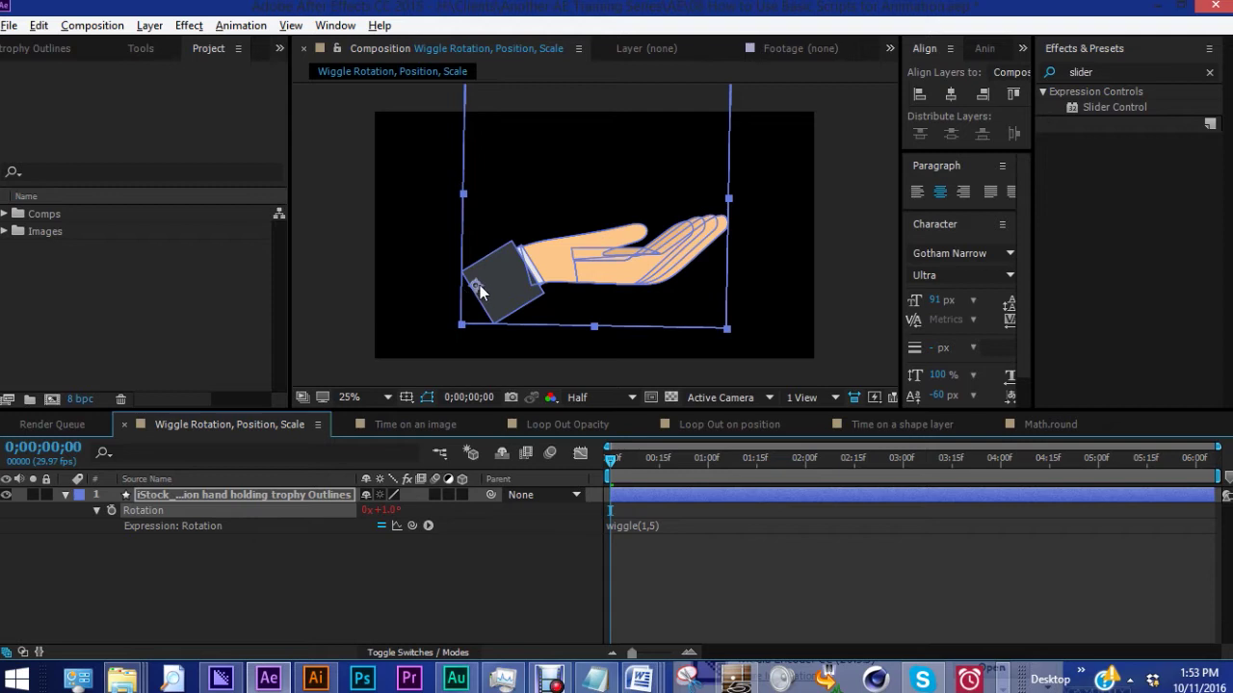
Preview the wobble, then change the hand's expression to wiggle(3,15) and preview again.
key("KP_0")
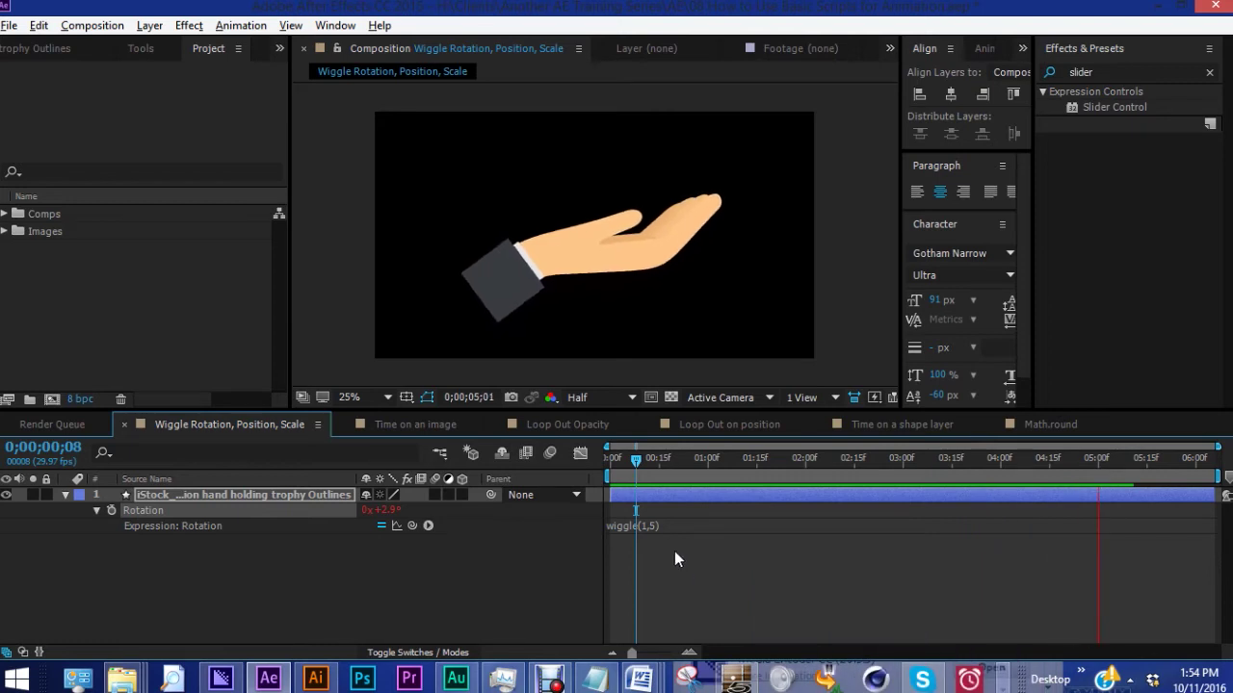
left_click(646, 525)
key("BackSpace")
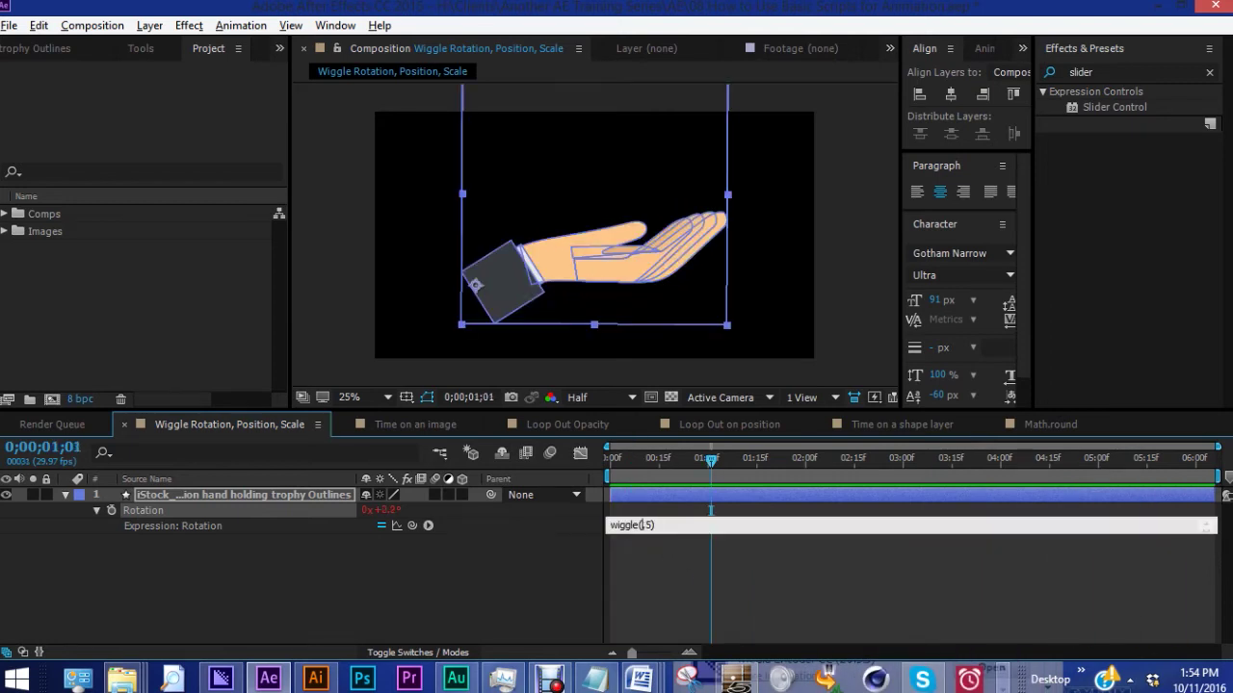
type("3")
left_click(654, 525)
type("1")
left_click(632, 472)
key("space")
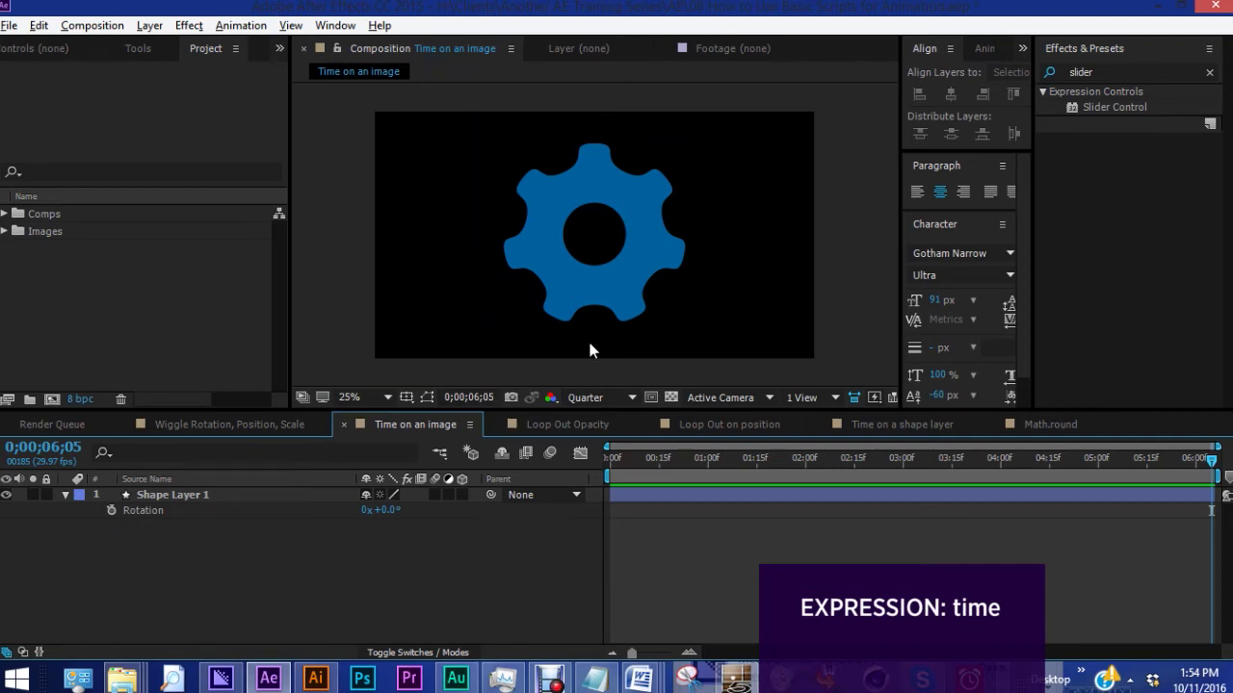
Set trial Rotation keyframes on the gear from the start and scrub to watch it turn.
left_click(415, 511)
key("Home")
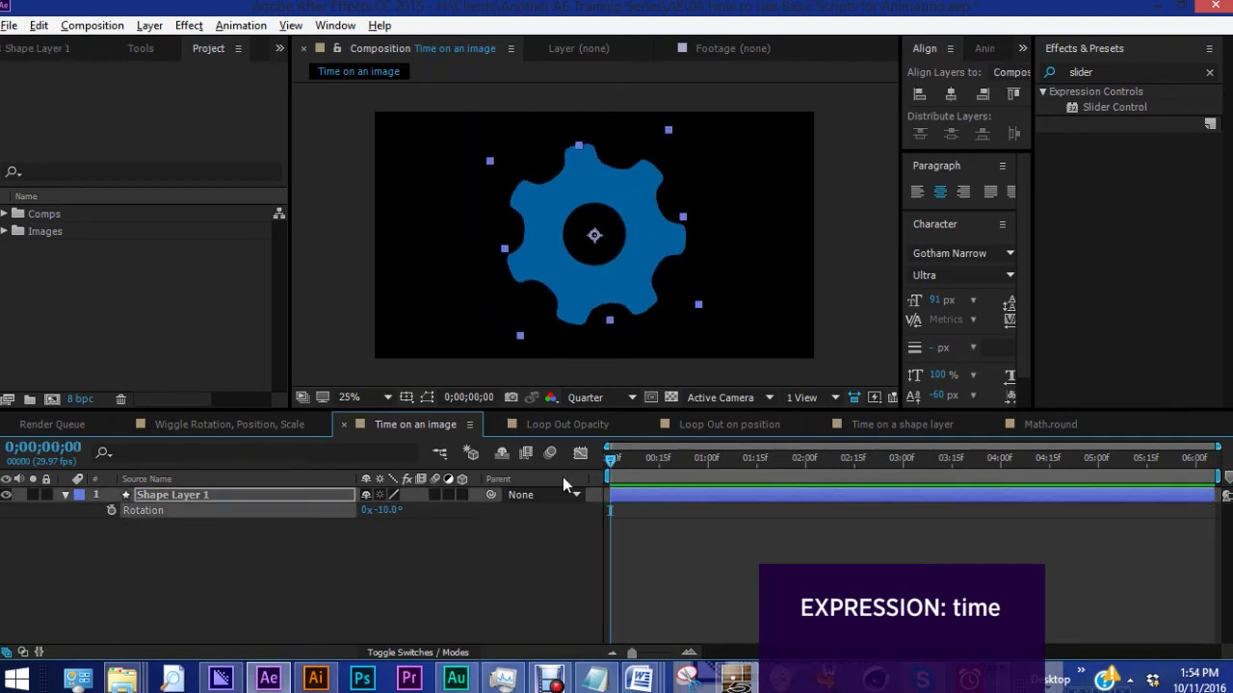
left_click(110, 510)
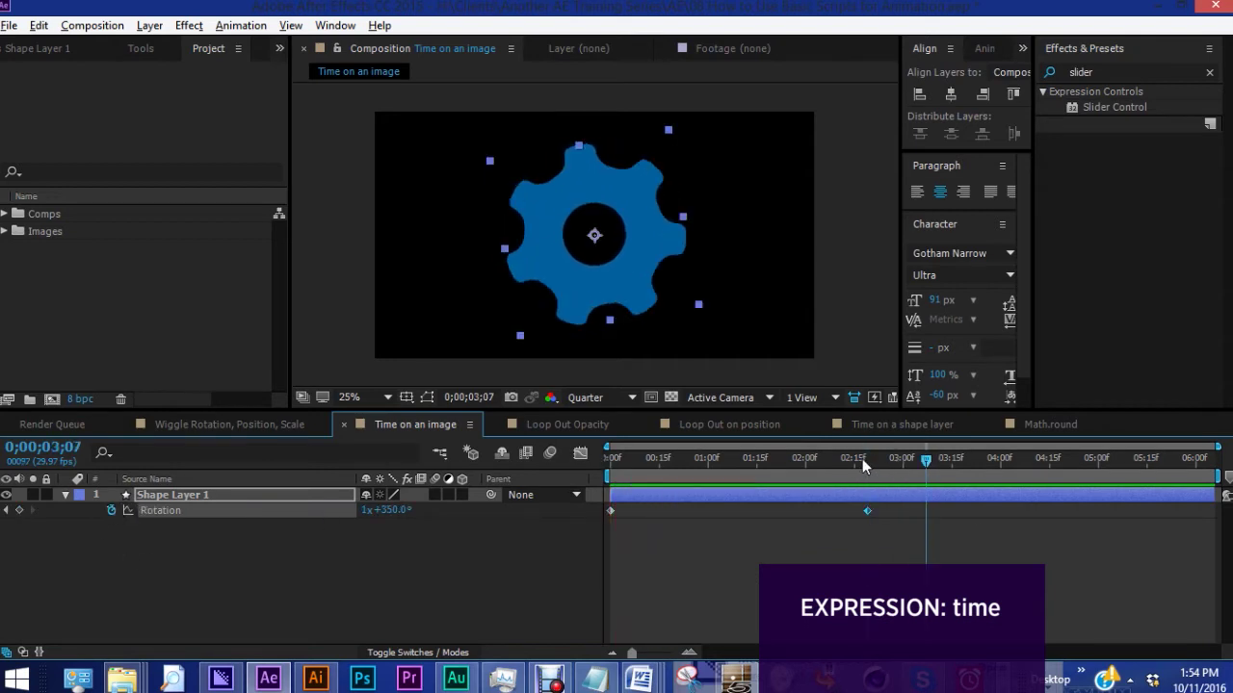
mouse_move(862, 458)
left_mouse_down()
mouse_move(927, 461)
mouse_move(869, 462)
left_mouse_up()
Delete the gear's Rotation keyframes and set its Rotation back to 0°.
key("Delete")
left_click(387, 511)
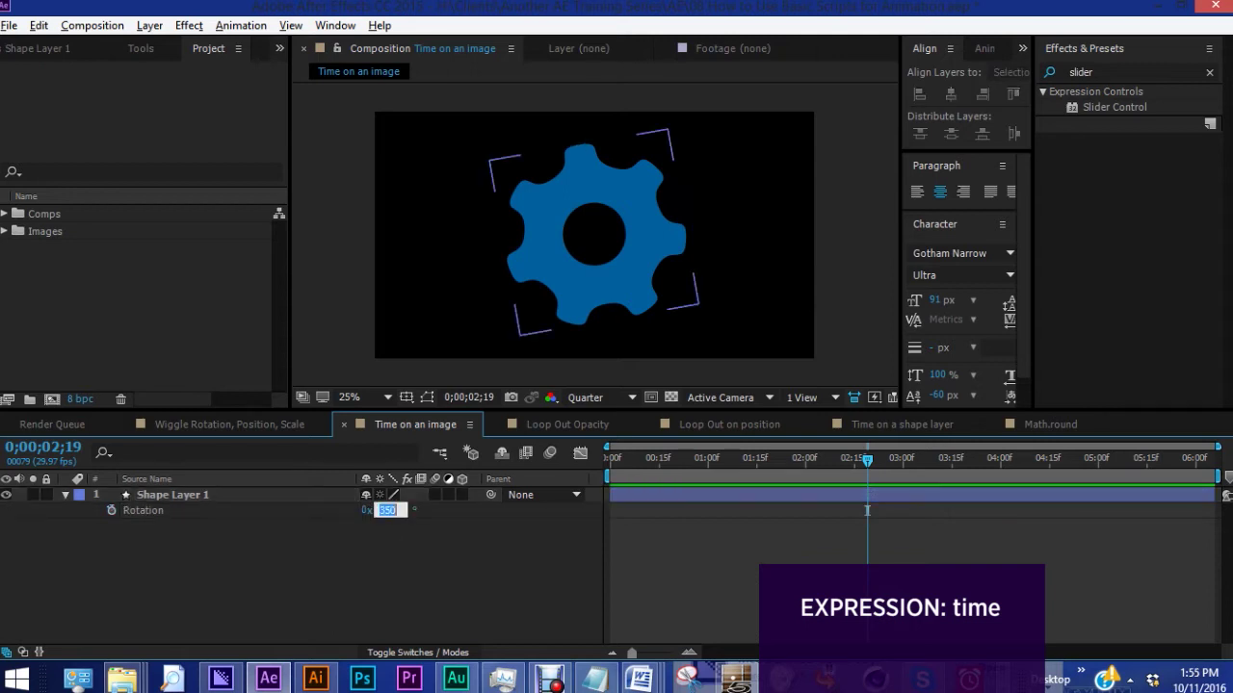
type("0")
key("Return")
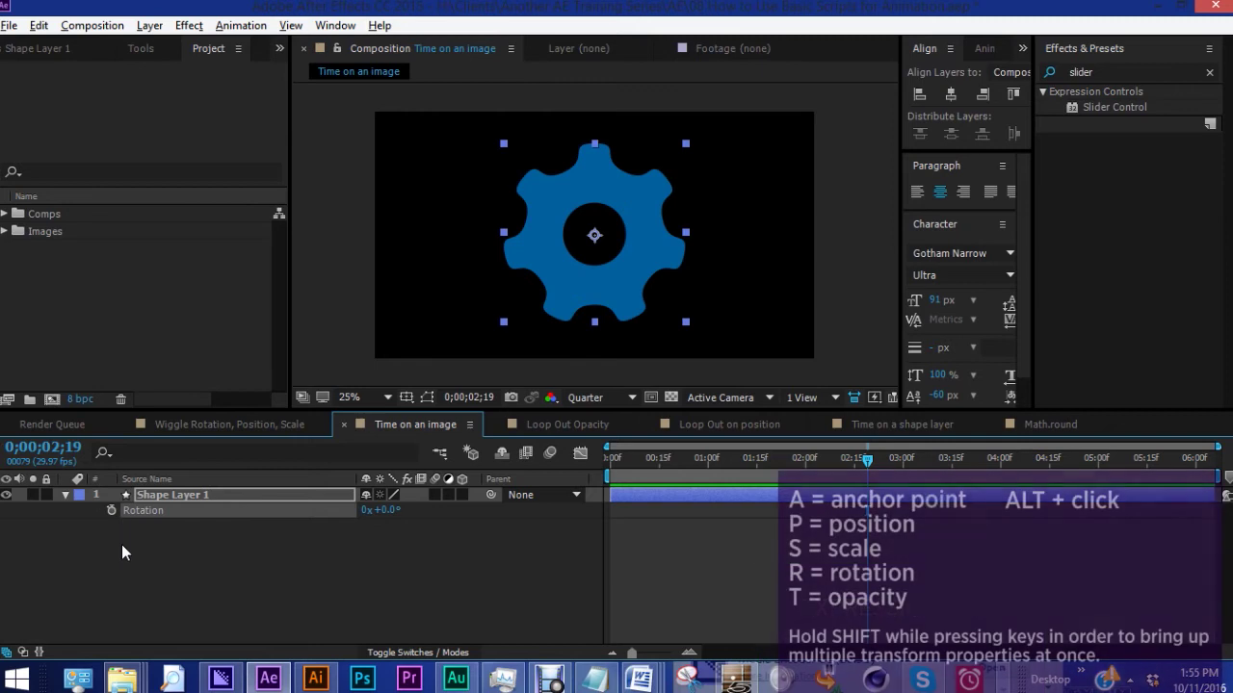
Give the gear's Rotation a time*50 expression, then raise the multiplier to time*150.
left_click(110, 511, "alt")
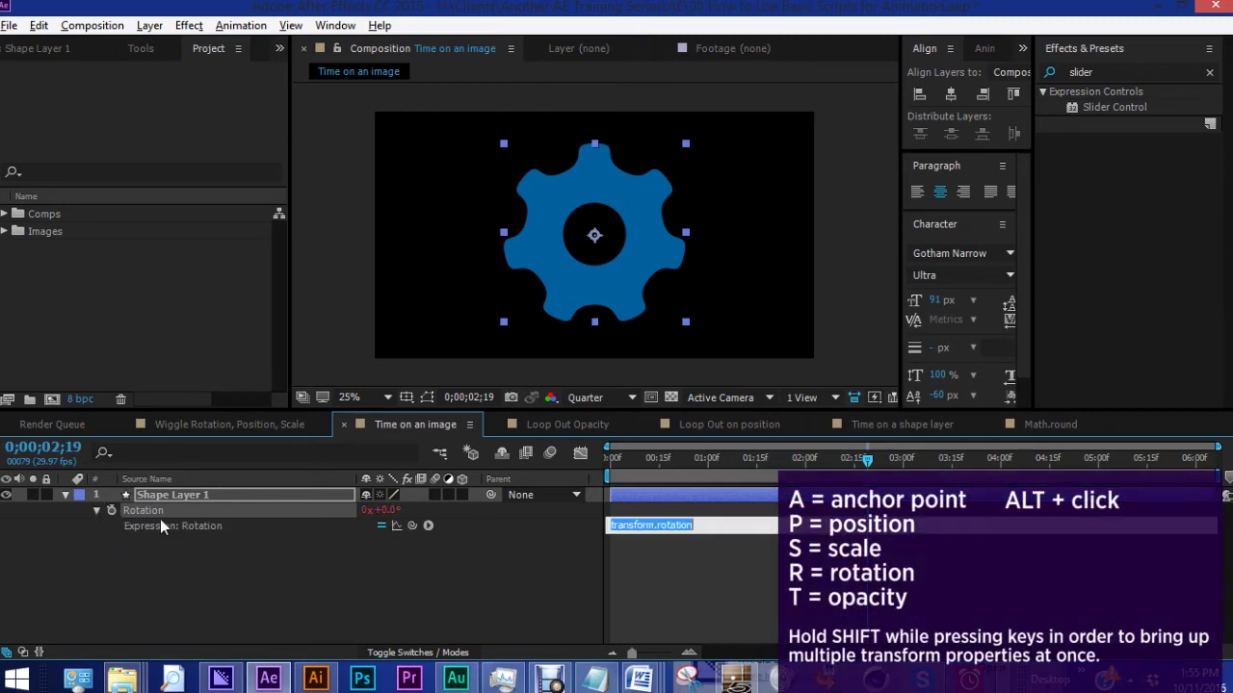
type("time")
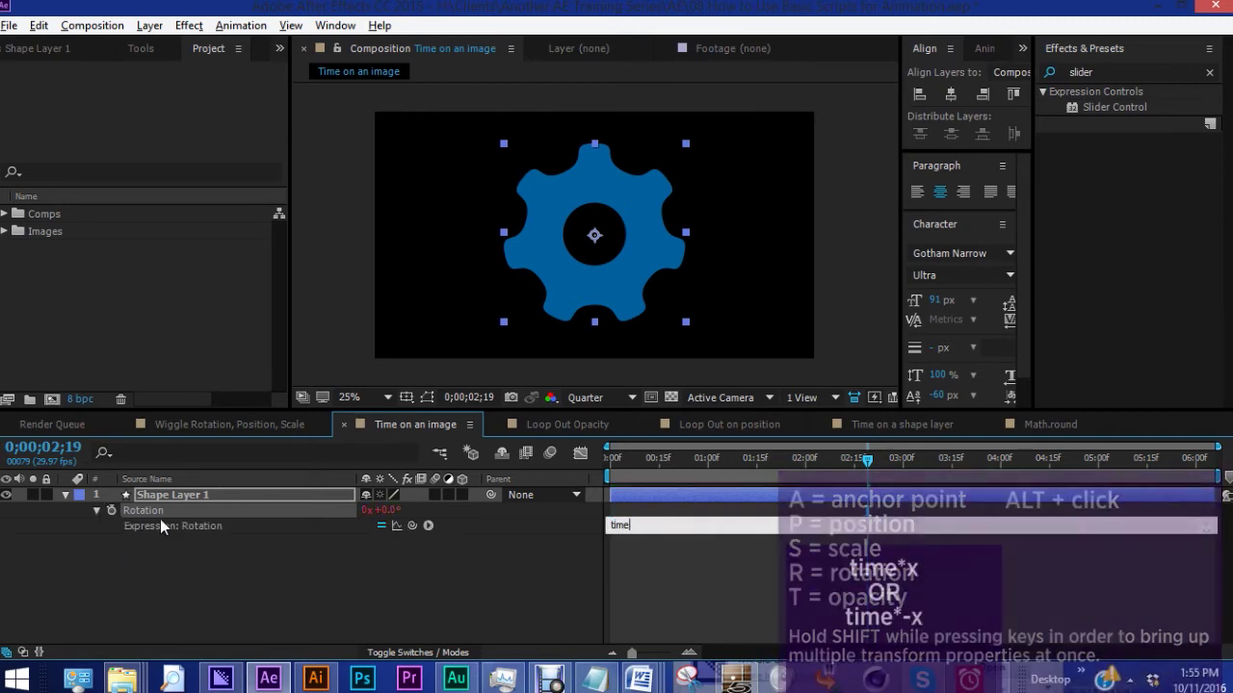
type("*")
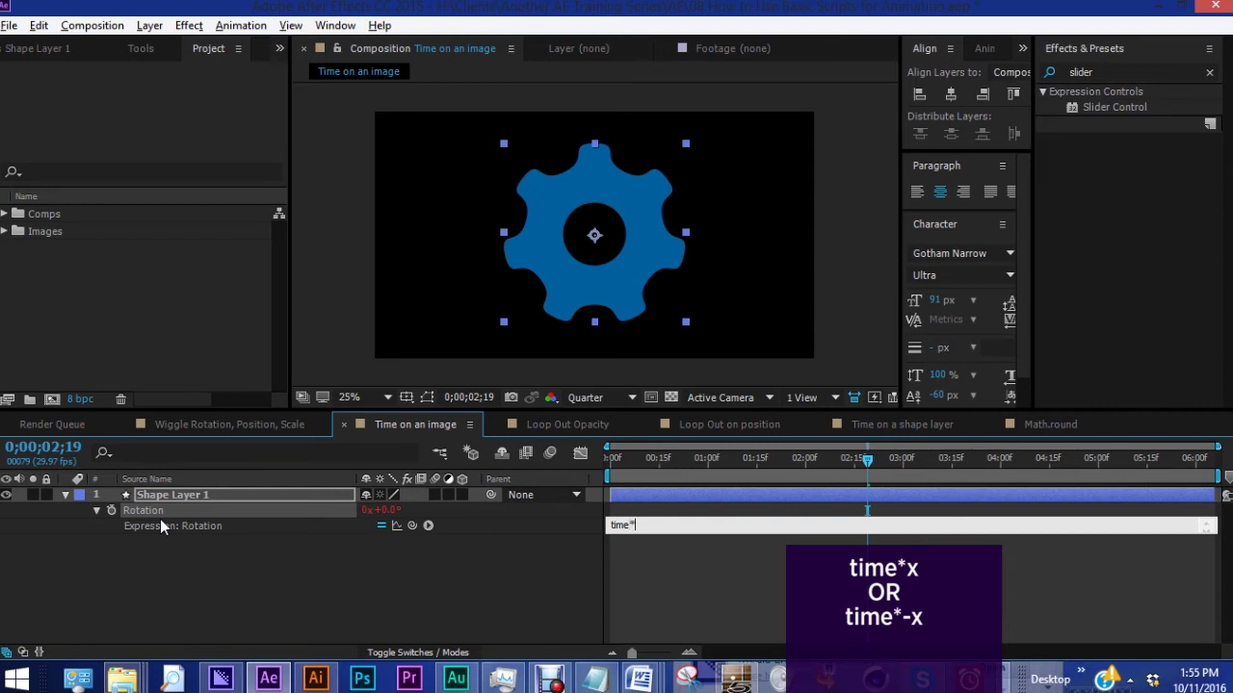
type("50")
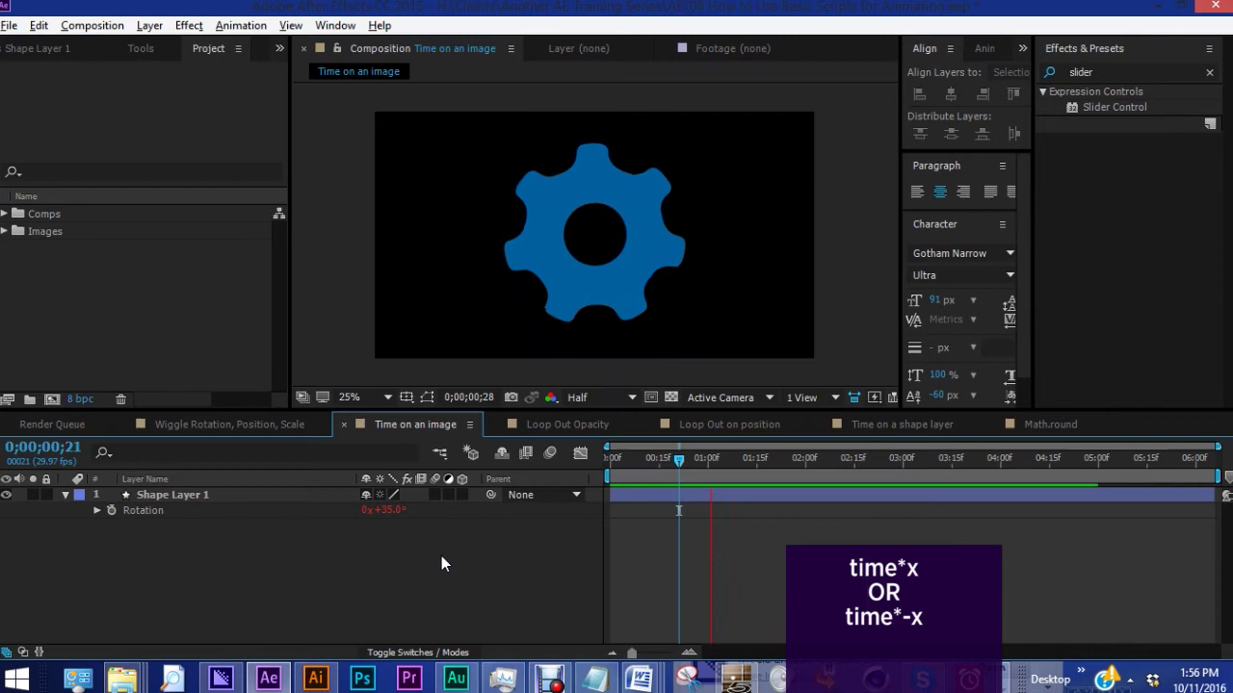
left_click(97, 512)
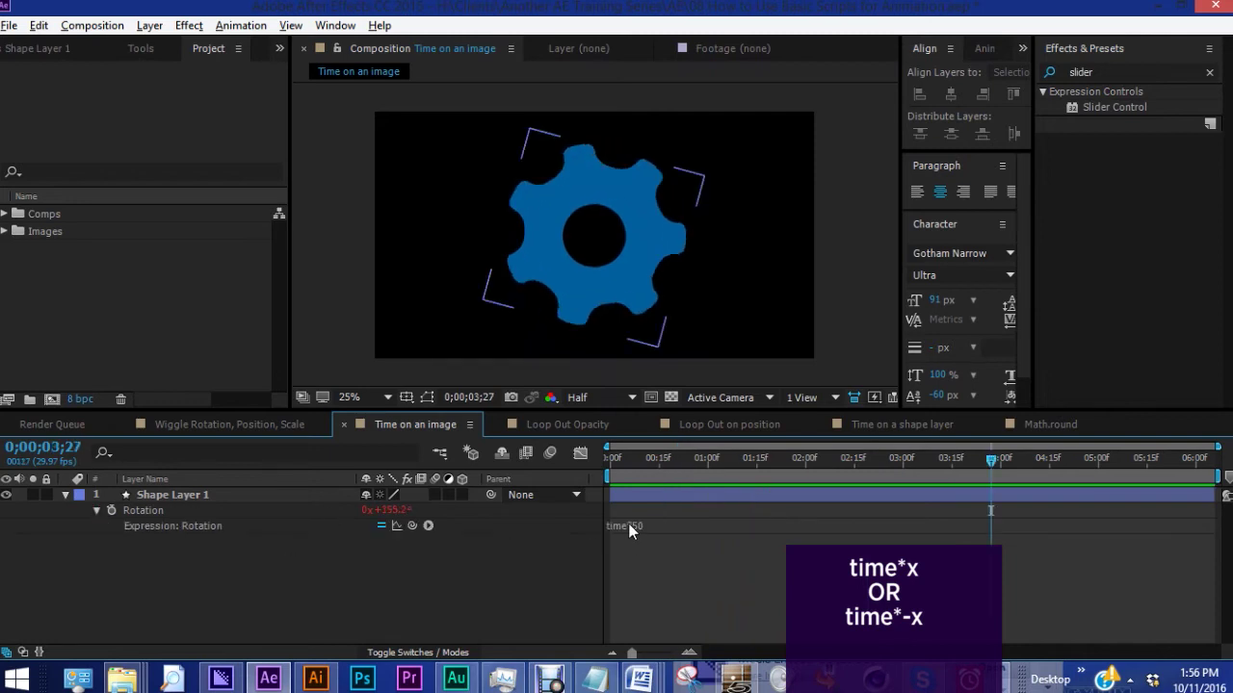
double_click(655, 525)
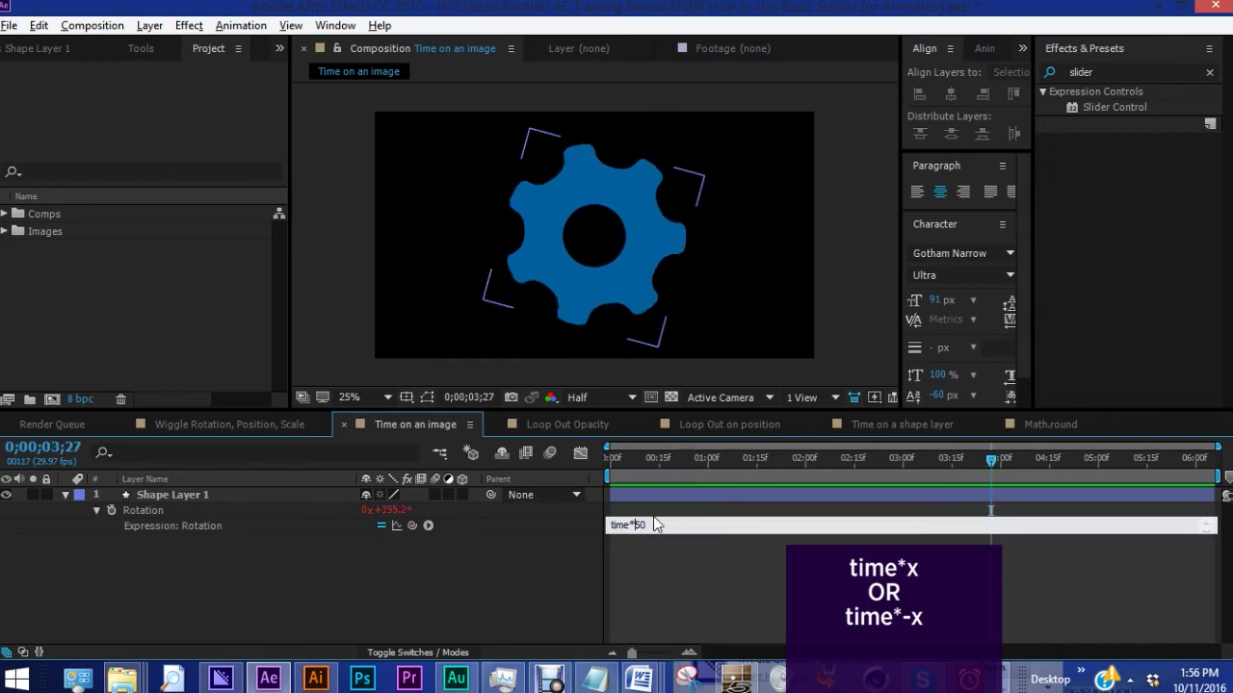
type("-50")
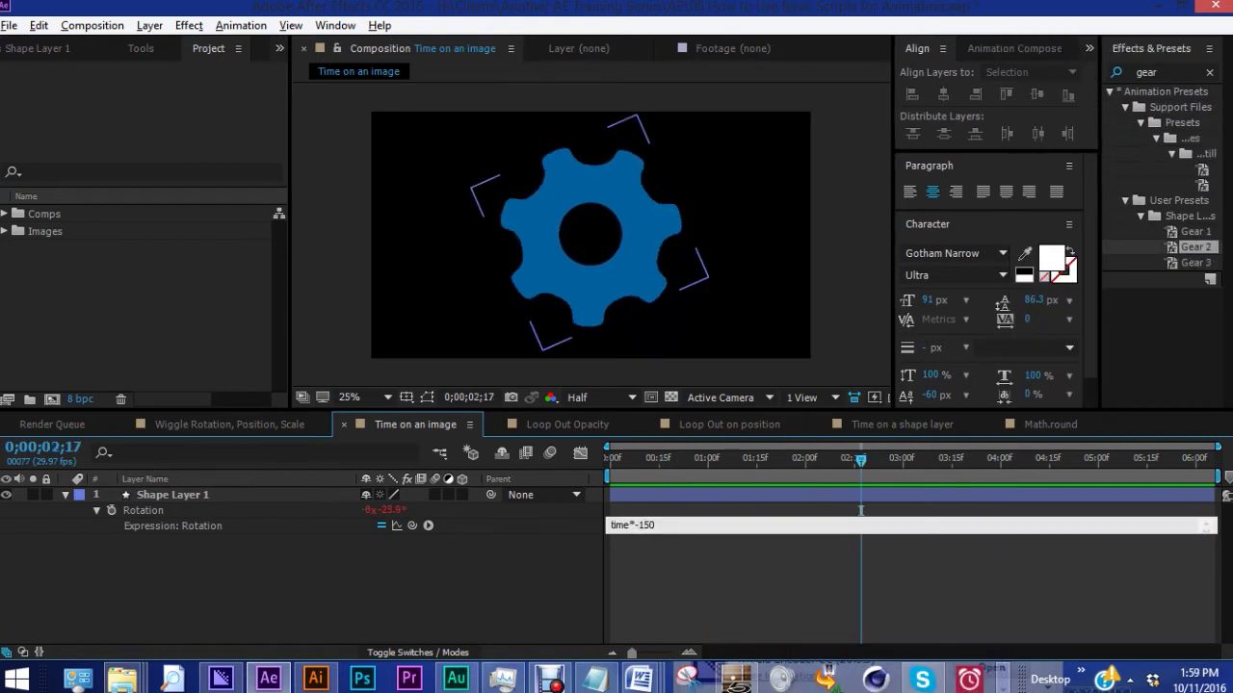
key("BackSpace")
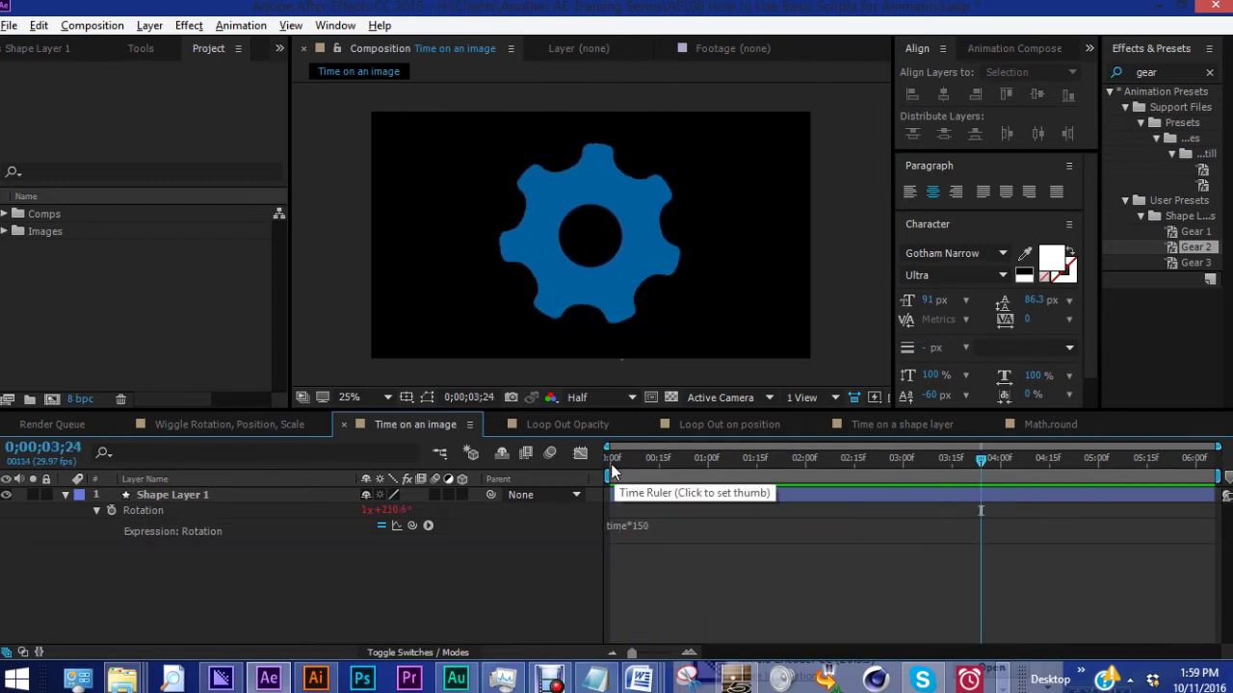
Try moving the gear's anchor point to its bottom edge, watch the spin, then undo it.
left_click_drag(610, 463, 855, 482)
left_click(625, 242)
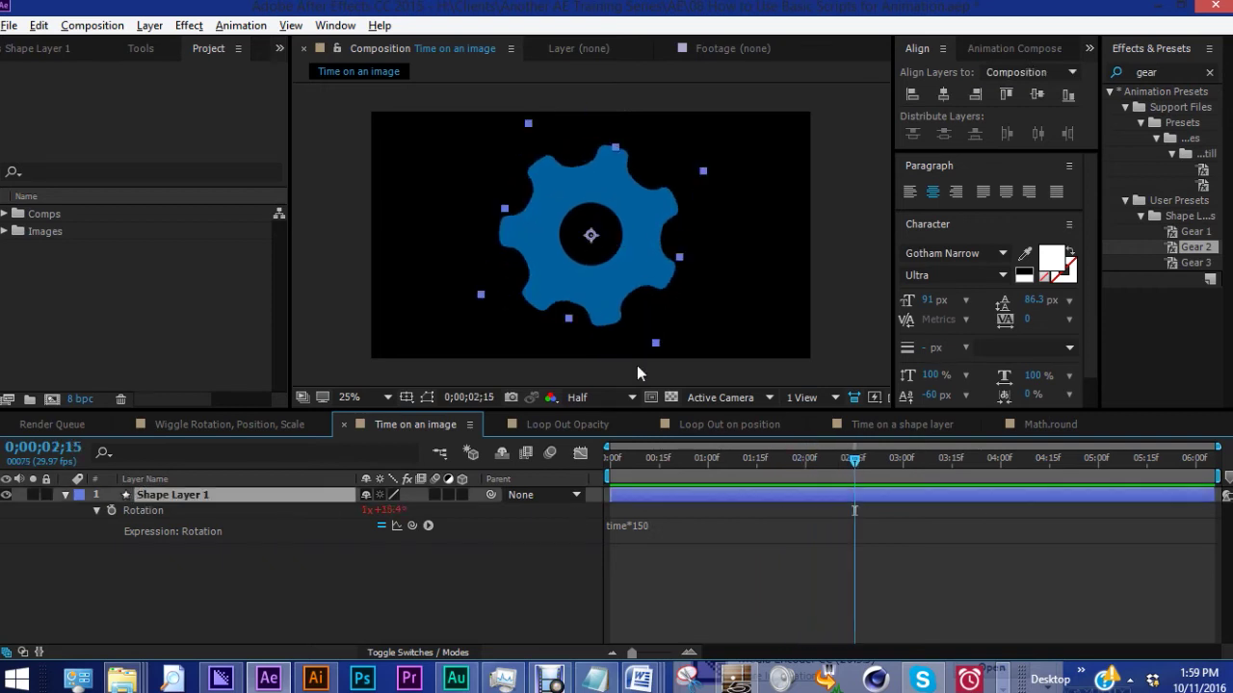
key("Page_Up")
key("Page_Up")
key("Page_Up")
key("Page_Up")
key("Page_Up")
key("Page_Up")
key("Page_Up")
key("Page_Up")
key("Page_Up")
key("Page_Up")
key("Page_Up")
key("Page_Up")
key("Page_Up")
key("Page_Up")
key("Page_Up")
key("Page_Up")
key("Page_Up")
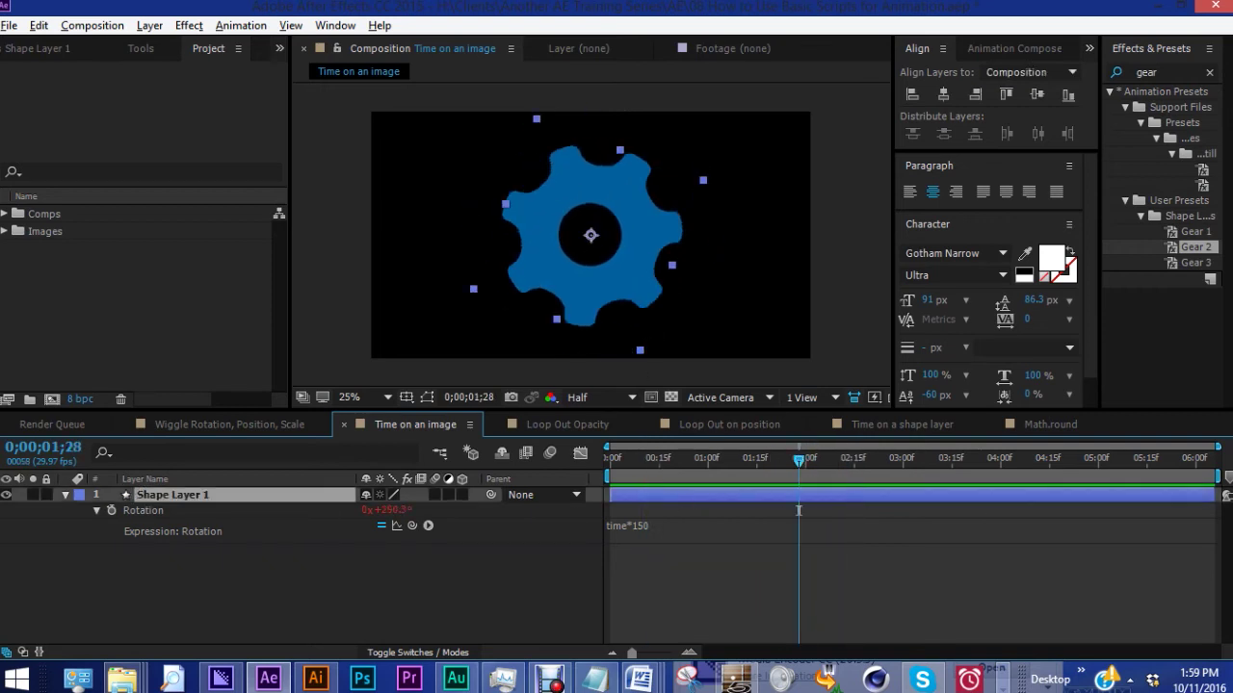
left_click_drag(590, 235, 571, 320)
mouse_move(621, 464)
left_mouse_down()
mouse_move(762, 462)
mouse_move(639, 462)
left_mouse_up()
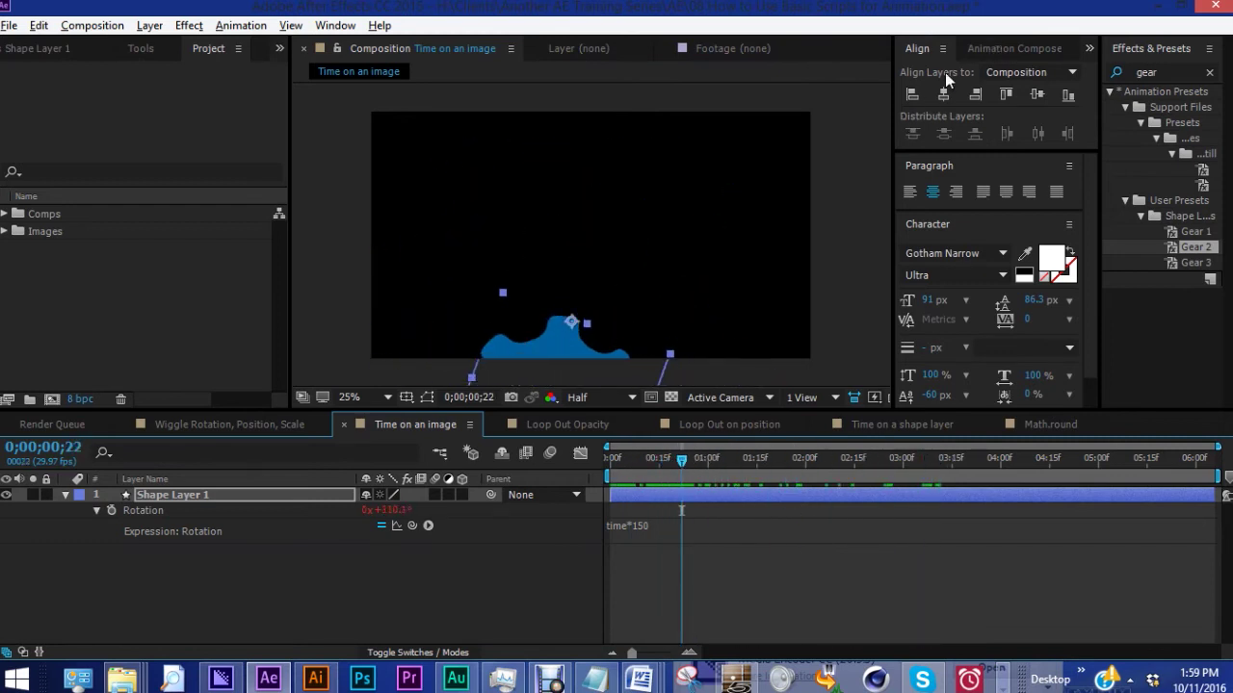
key("ctrl+z")
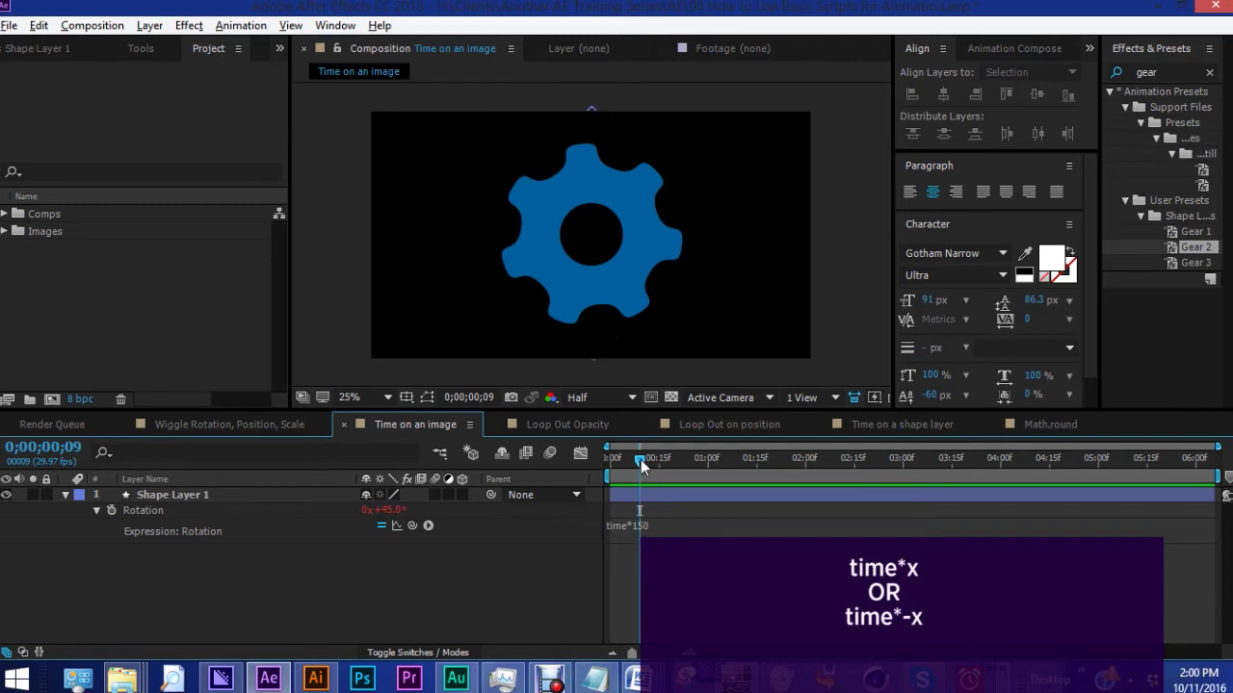
Change the gear's expression to time*-150 and bring up the Loop Out Opacity composition.
left_click_drag(640, 460, 656, 459)
left_click(644, 526)
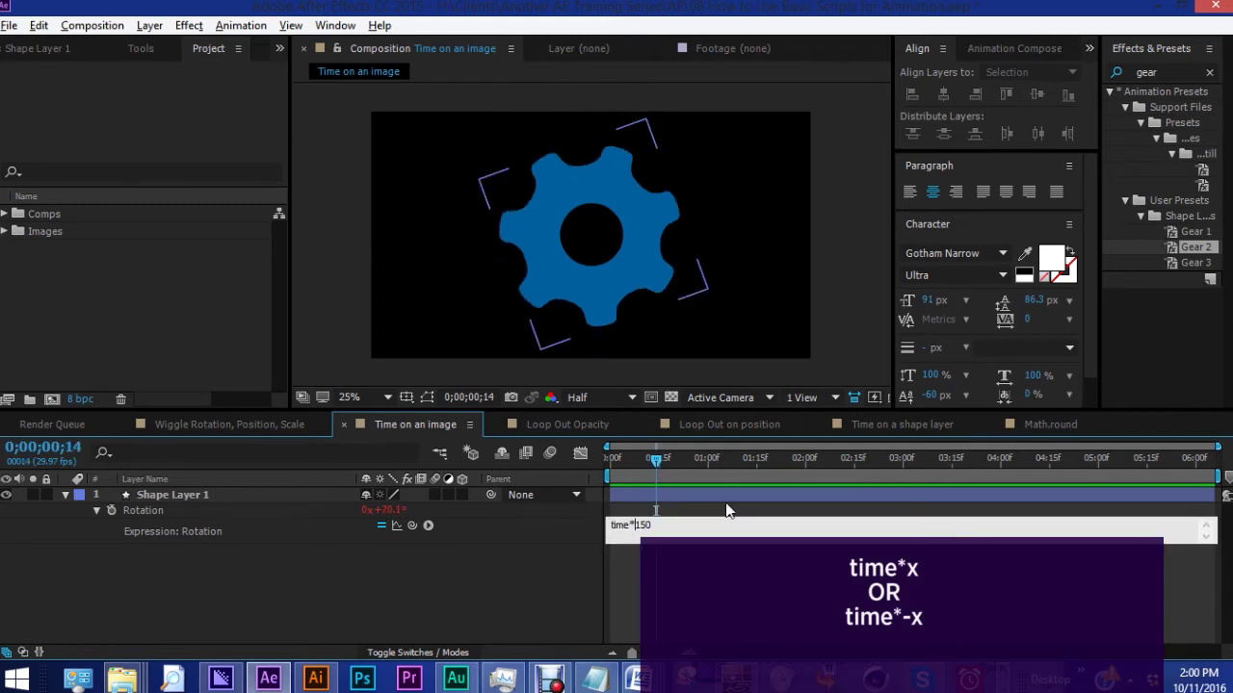
type("-")
left_click(568, 424)
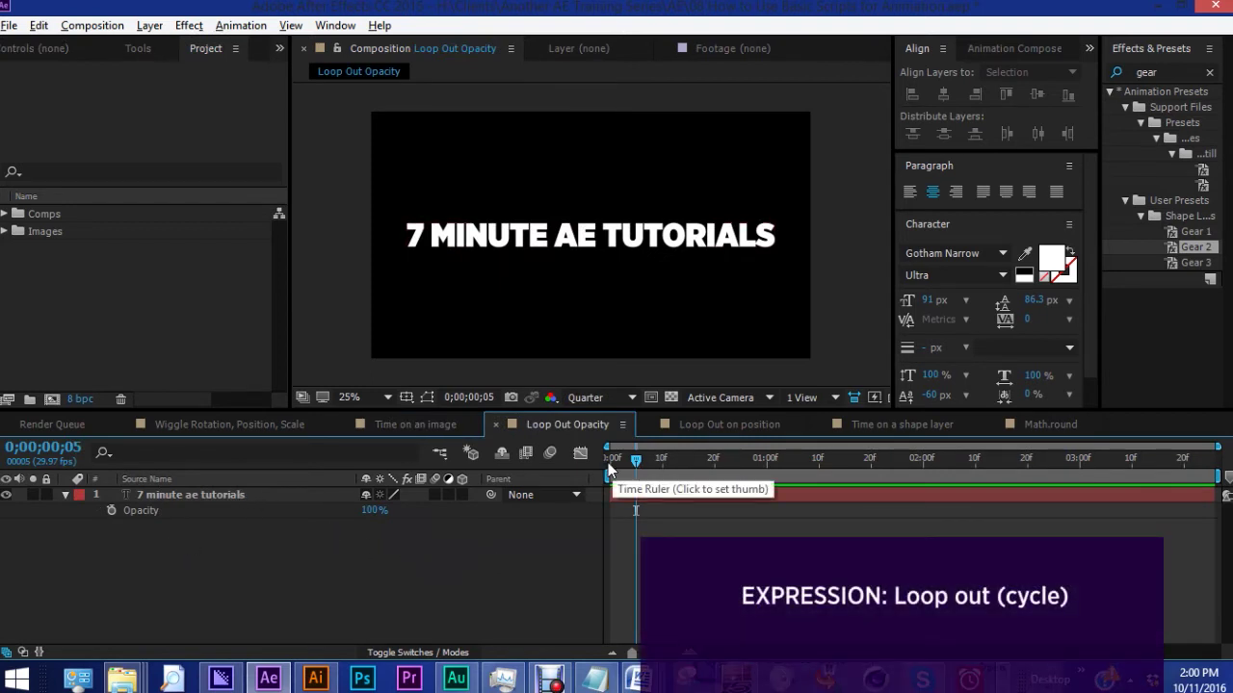
Key the title's Opacity at 100% on frame 10 and 0% on frame 11.
mouse_move(607, 462)
left_mouse_down()
mouse_move(724, 462)
mouse_move(610, 462)
left_mouse_up()
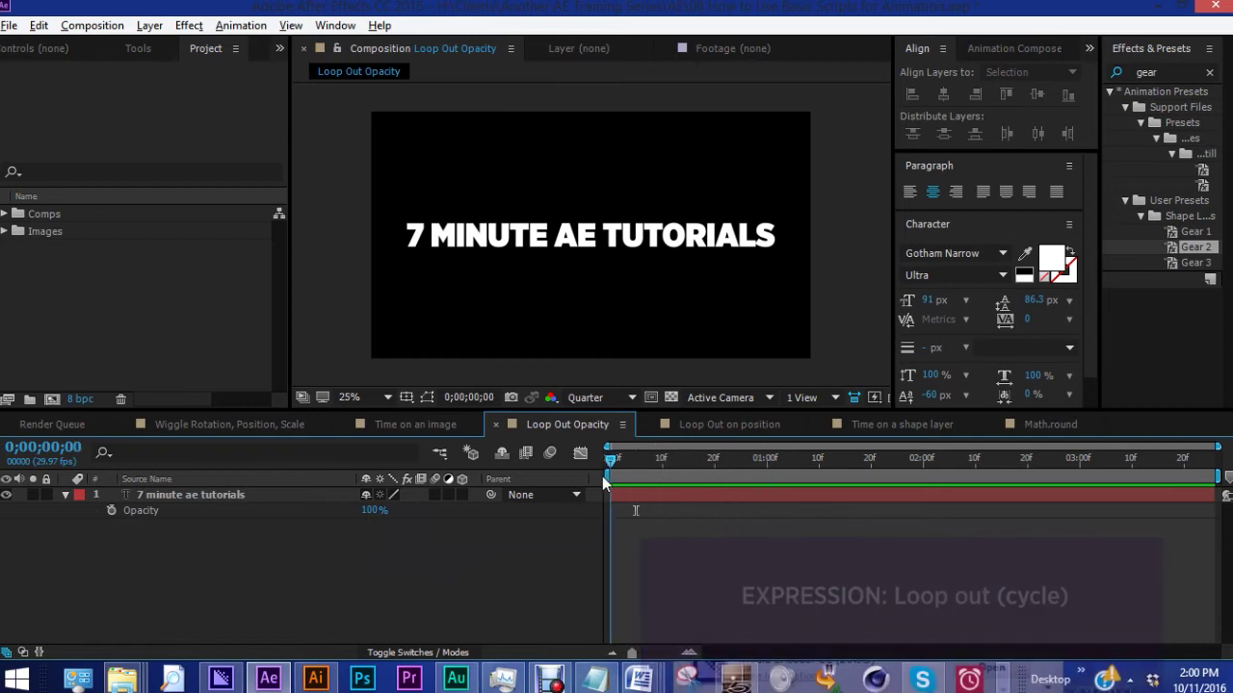
left_click(110, 511)
left_click_drag(611, 459, 663, 459)
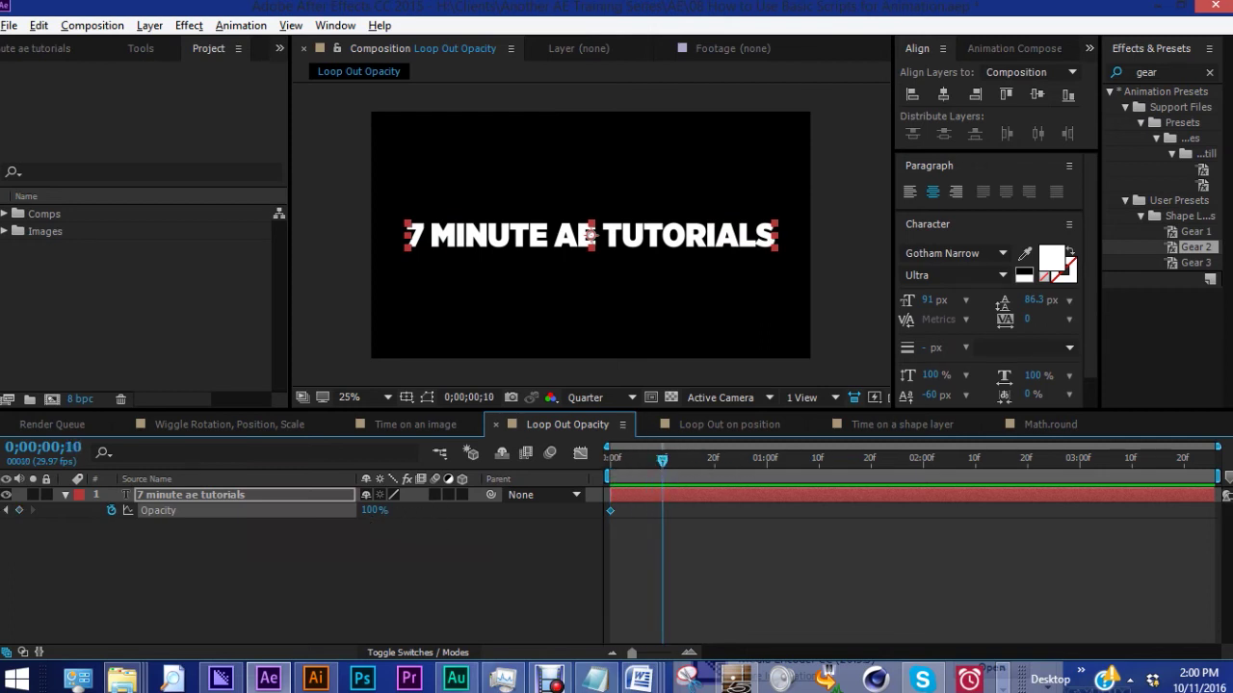
left_click(20, 511)
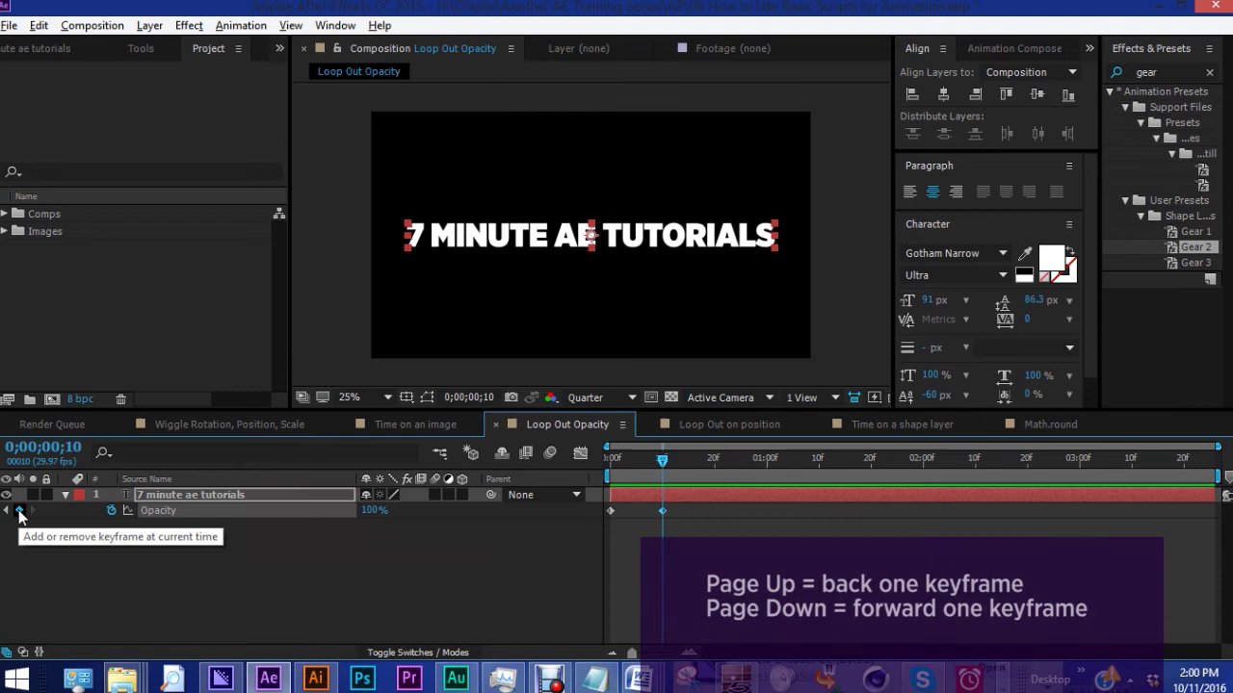
key("Page_Down")
left_click(374, 510)
type("0")
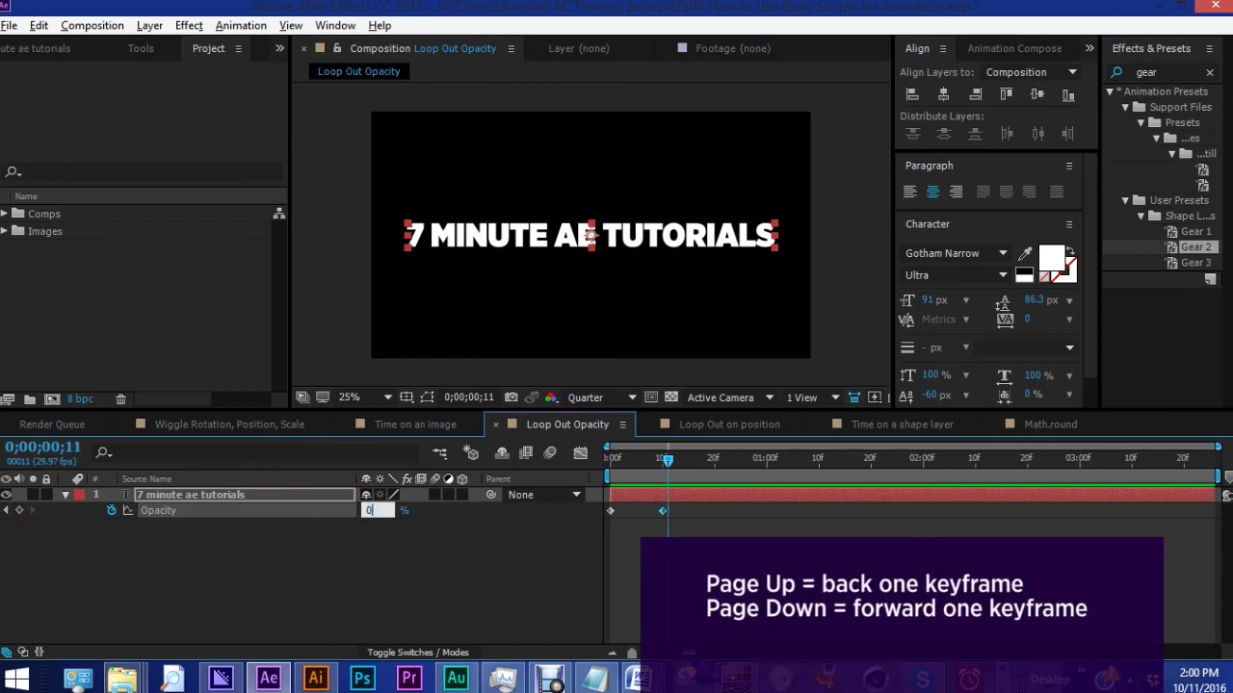
key("Return")
Key the title's Opacity at 0% on frame 20 and 100% on frame 21.
left_click(715, 460)
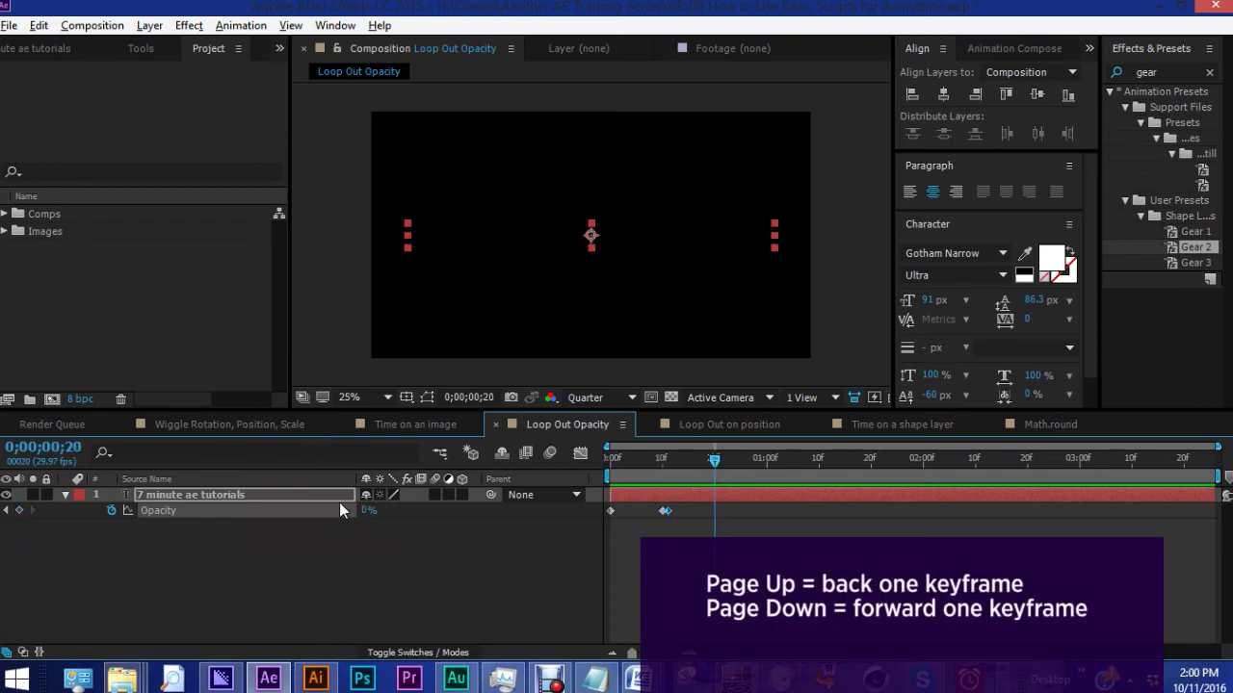
left_click(18, 511)
key("Page_Down")
left_click(369, 510)
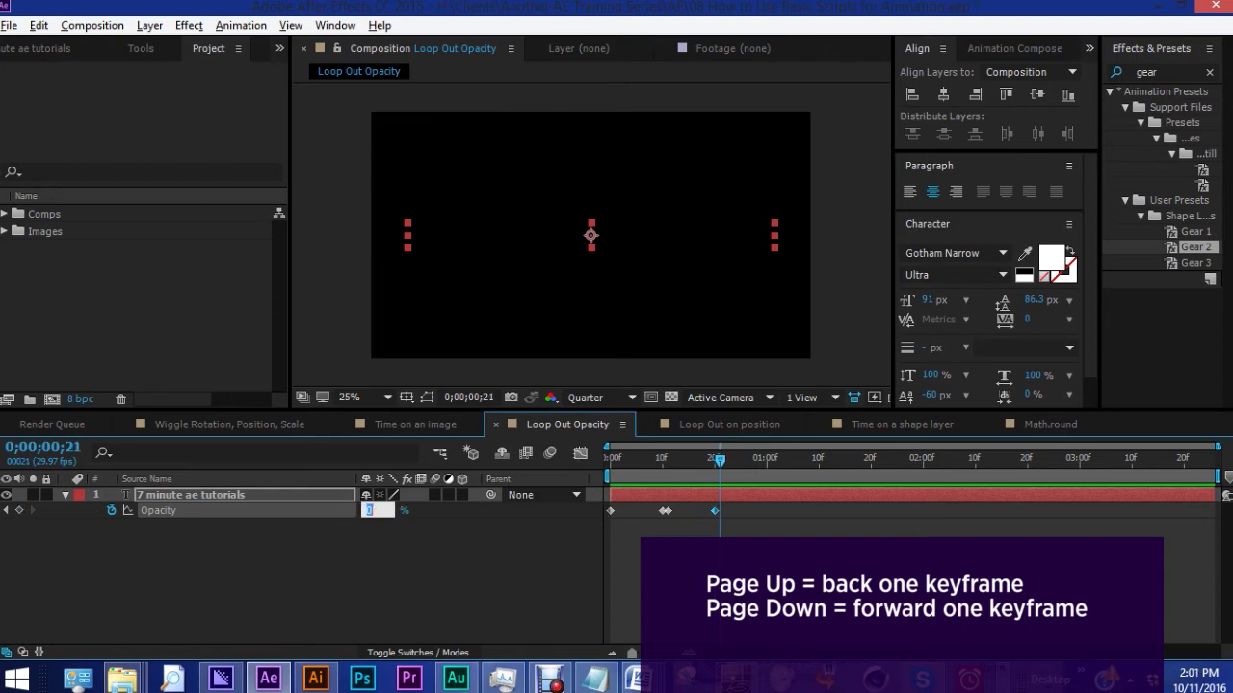
type("100")
key("Return")
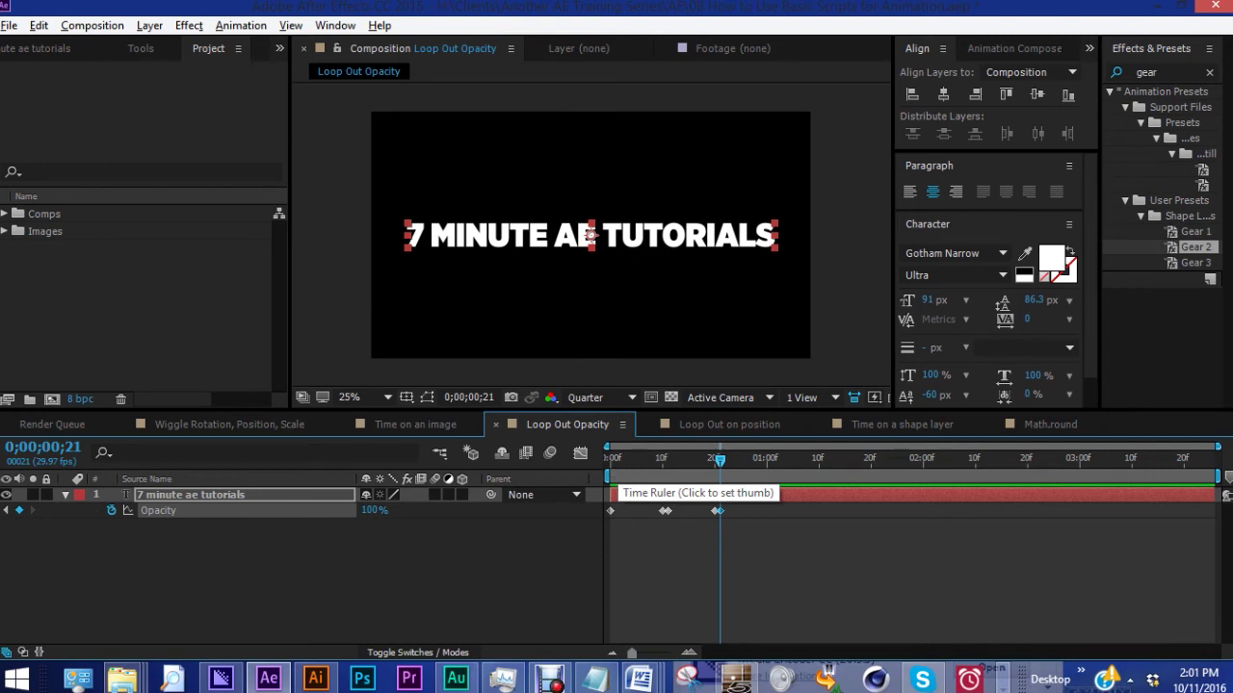
Add a cycling loopOut expression to the title's Opacity and preview the repeating blink.
left_click(111, 511, "alt")
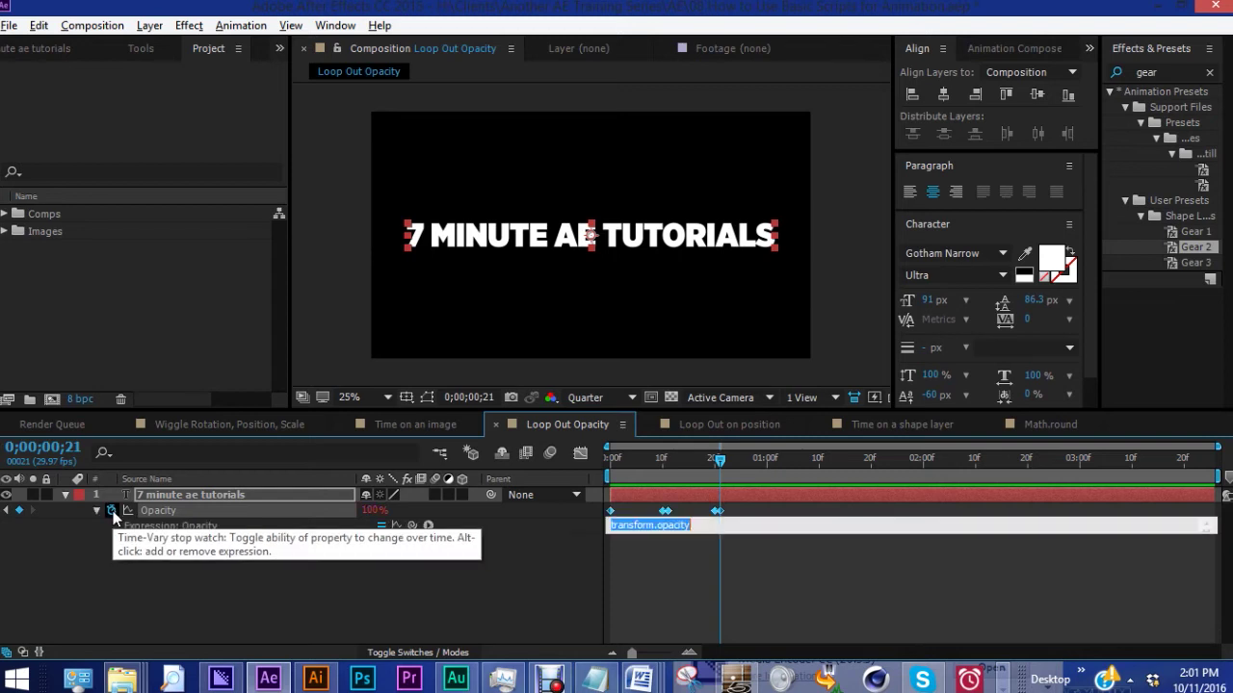
left_click(429, 526)
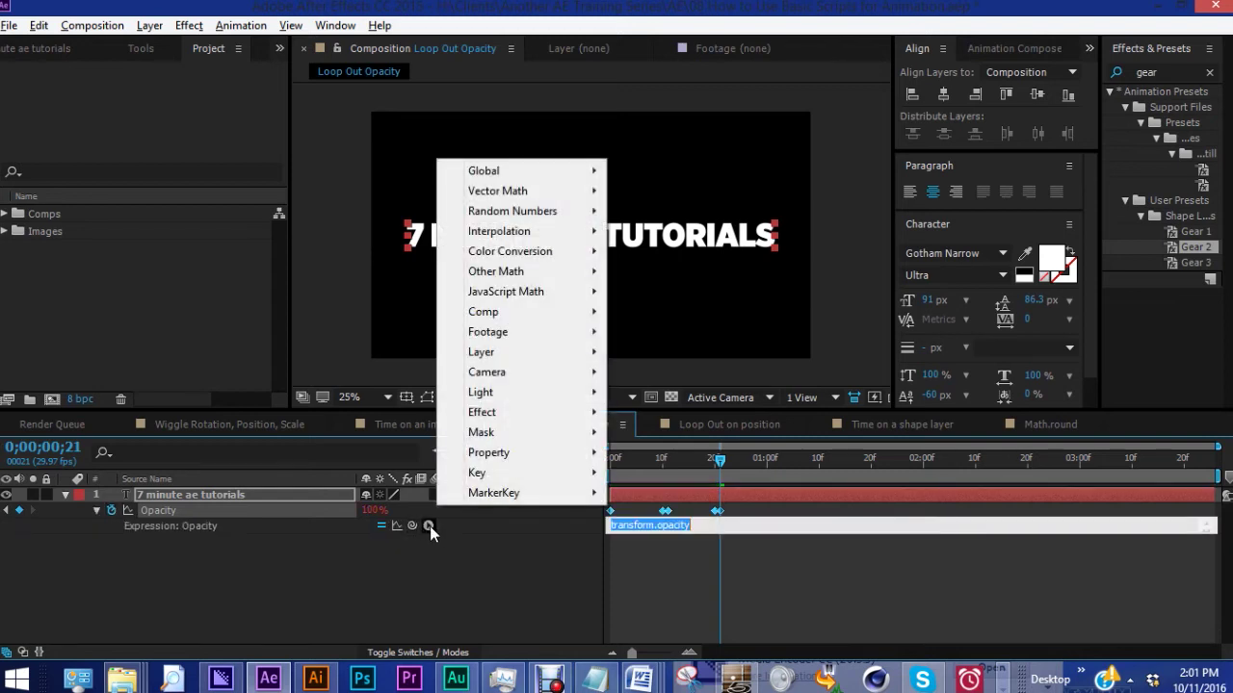
mouse_move(493, 452)
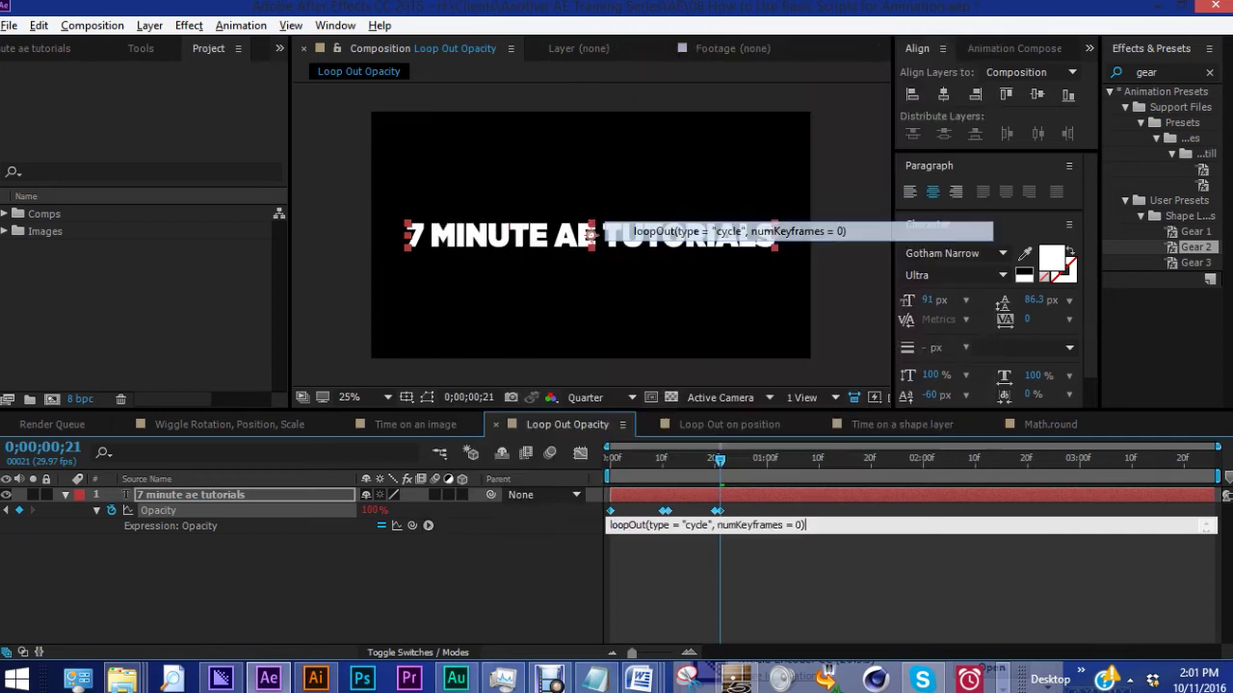
left_click(674, 578)
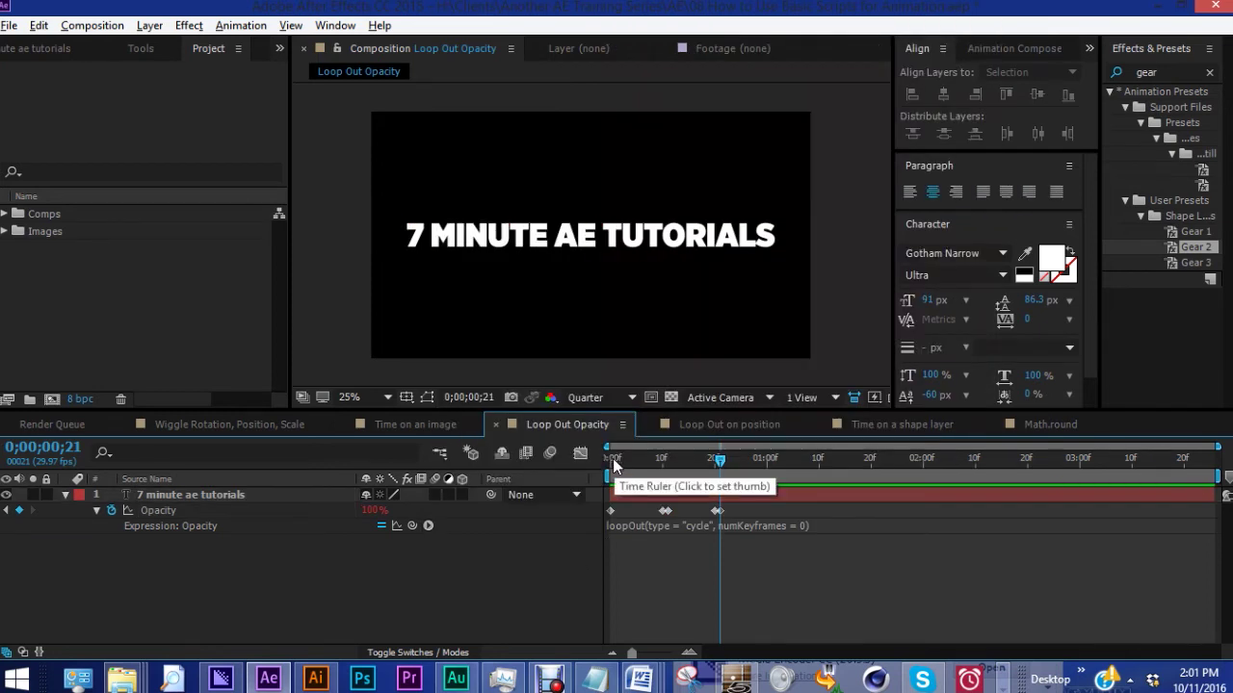
key("space")
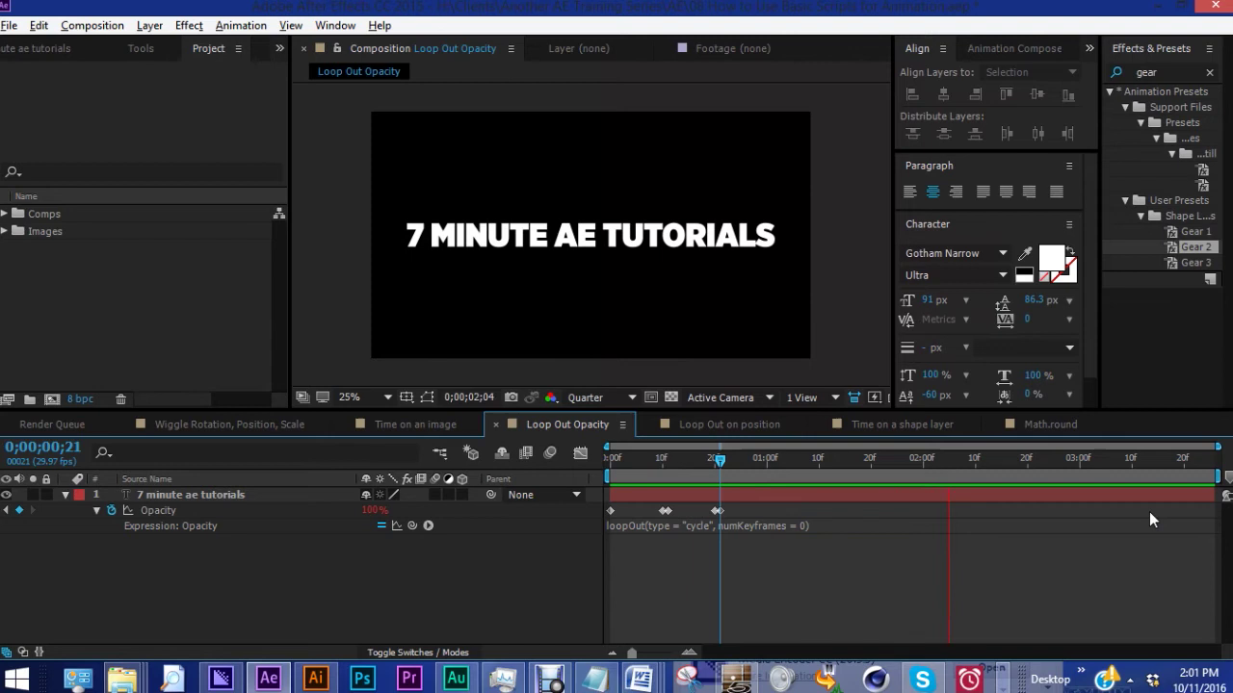
Drag the 0% Opacity keyframes earlier and the later pair back and forth, previewing each change.
left_click(667, 513)
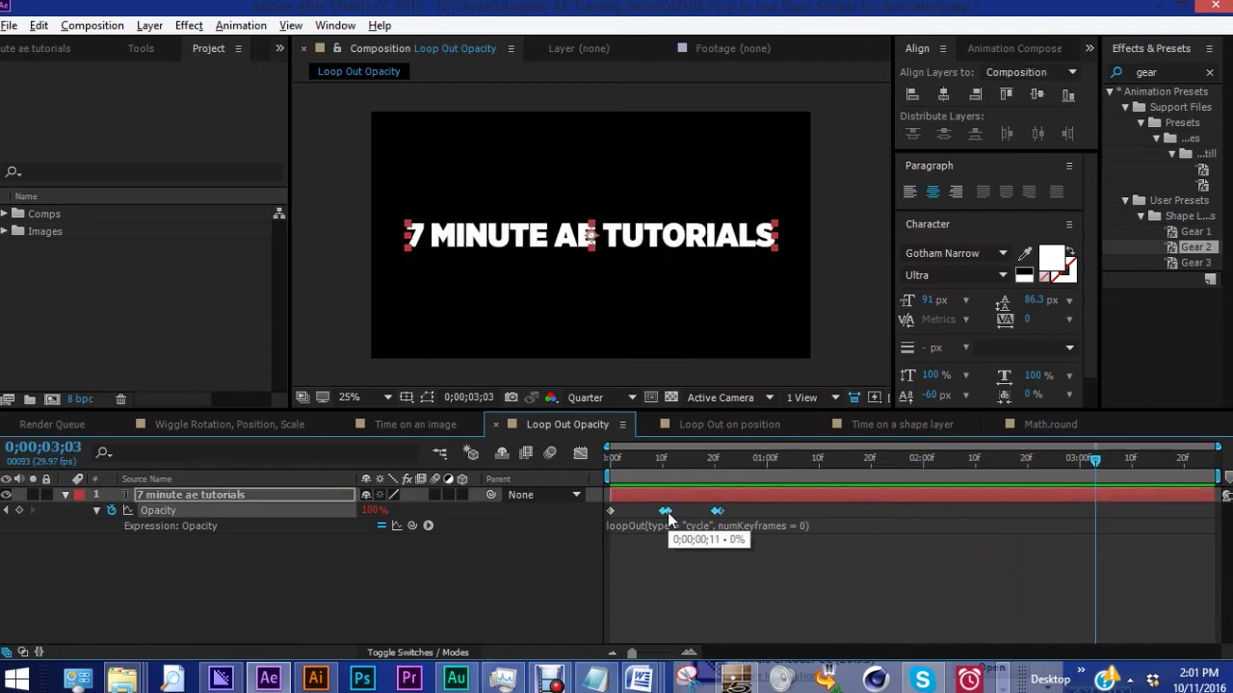
left_click_drag(666, 513, 637, 513)
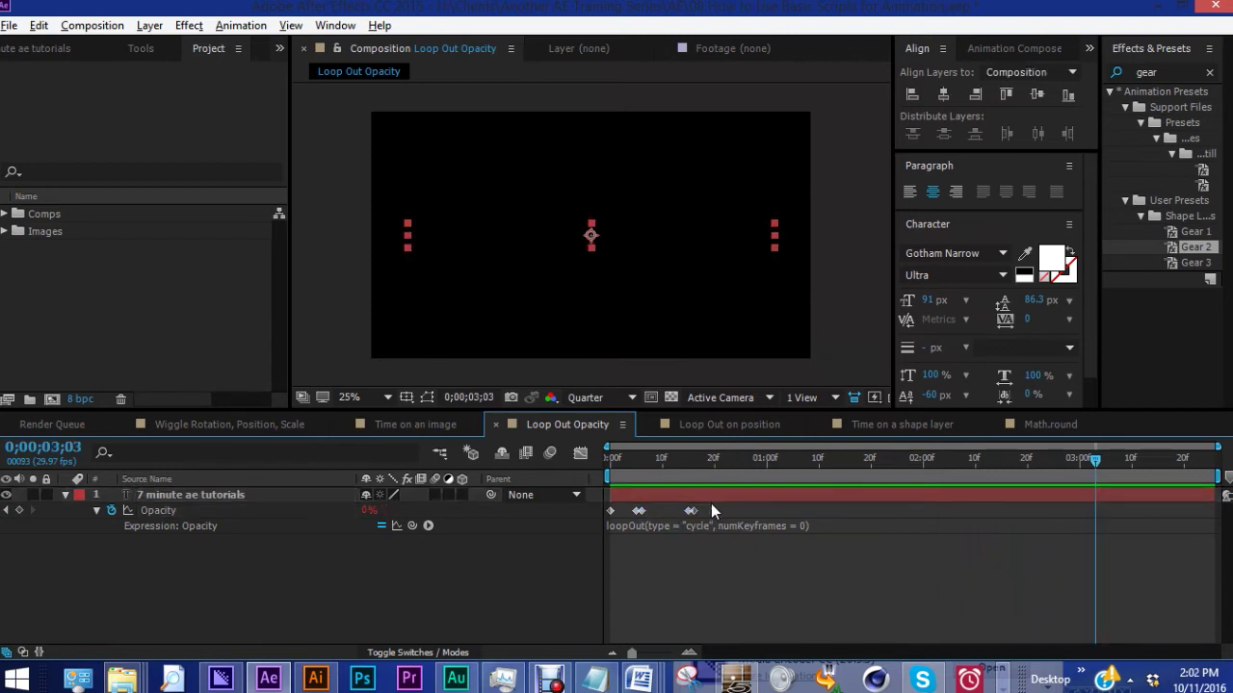
left_click_drag(717, 512, 660, 511)
key("space")
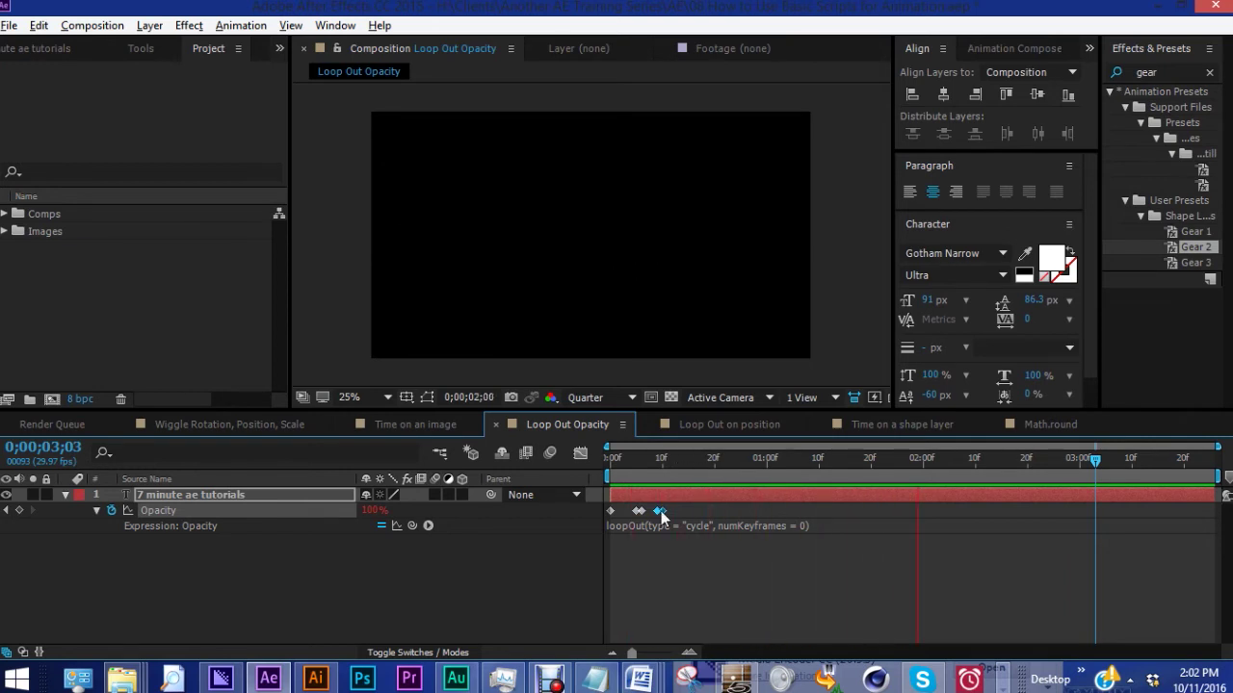
left_click_drag(662, 511, 772, 511)
key("space")
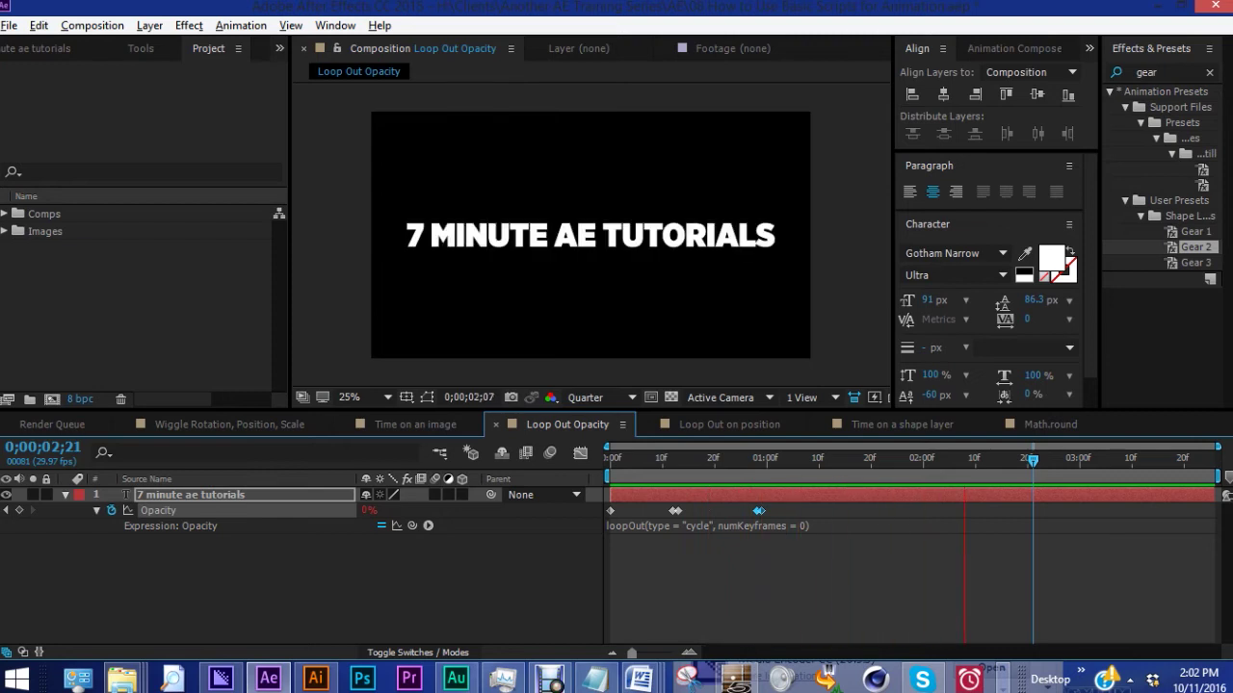
Move the last Opacity keyframe pair to frame 22 and scrub the first second to check.
key("space")
left_click_drag(759, 511, 727, 511)
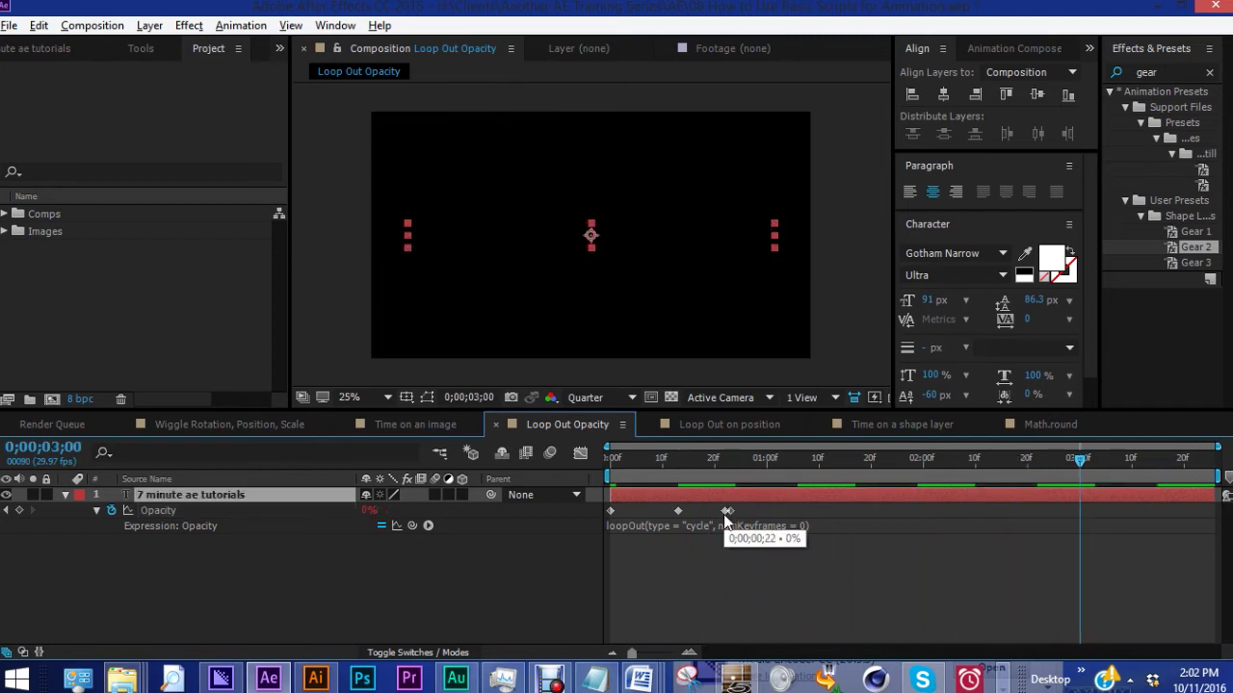
key("space")
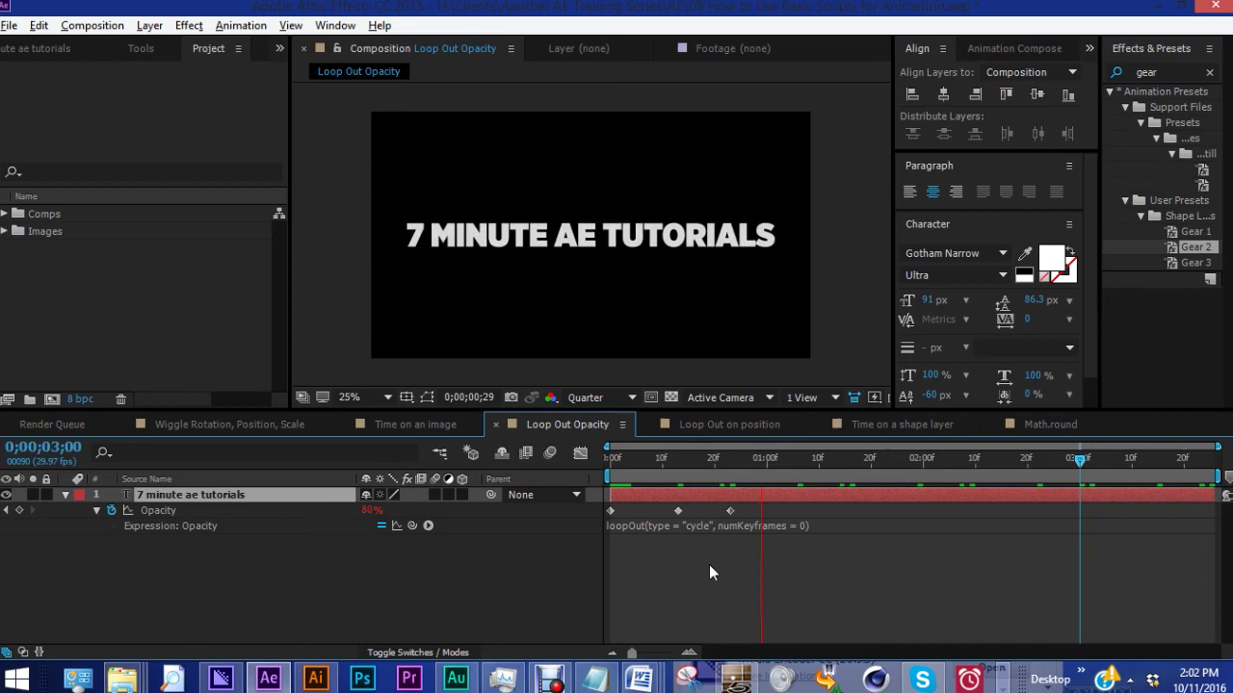
left_click(609, 462)
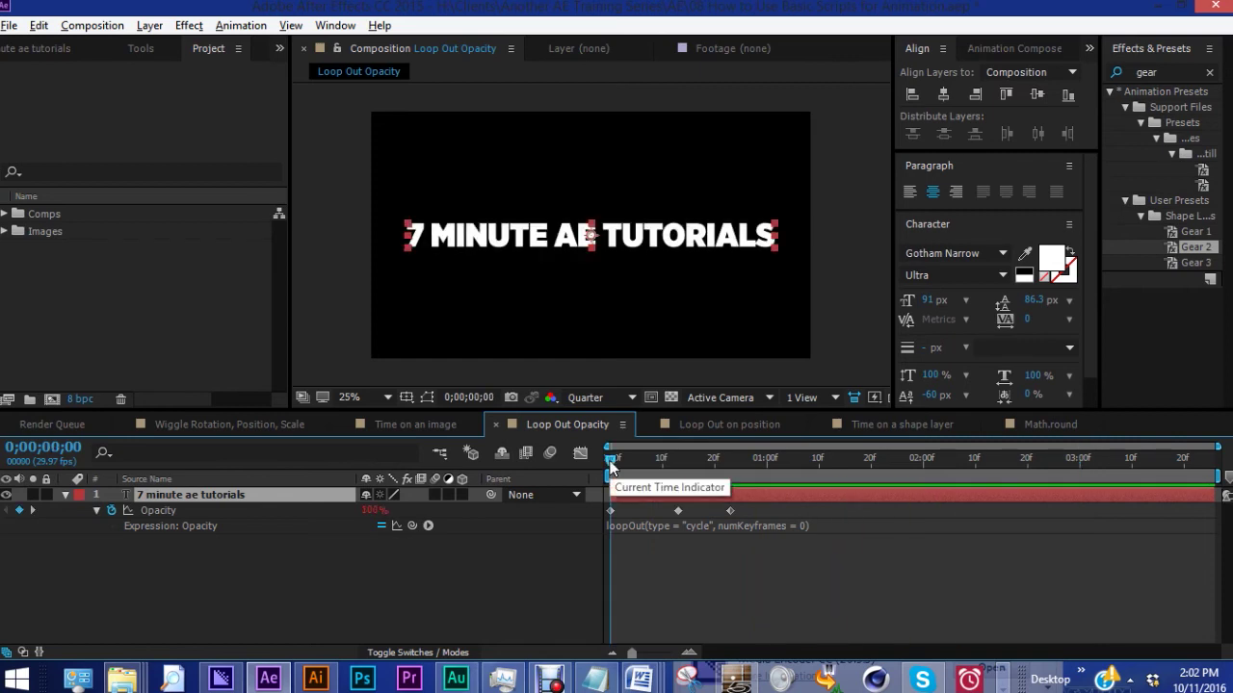
left_click(610, 462)
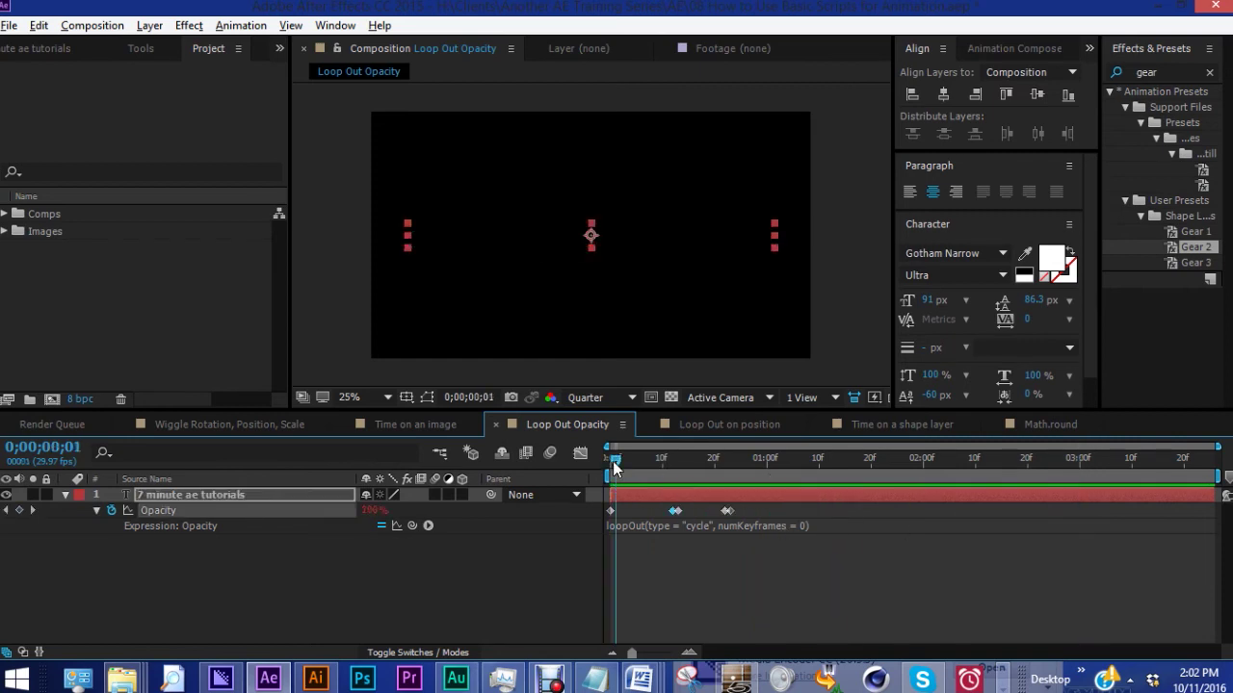
left_click_drag(607, 470, 730, 473)
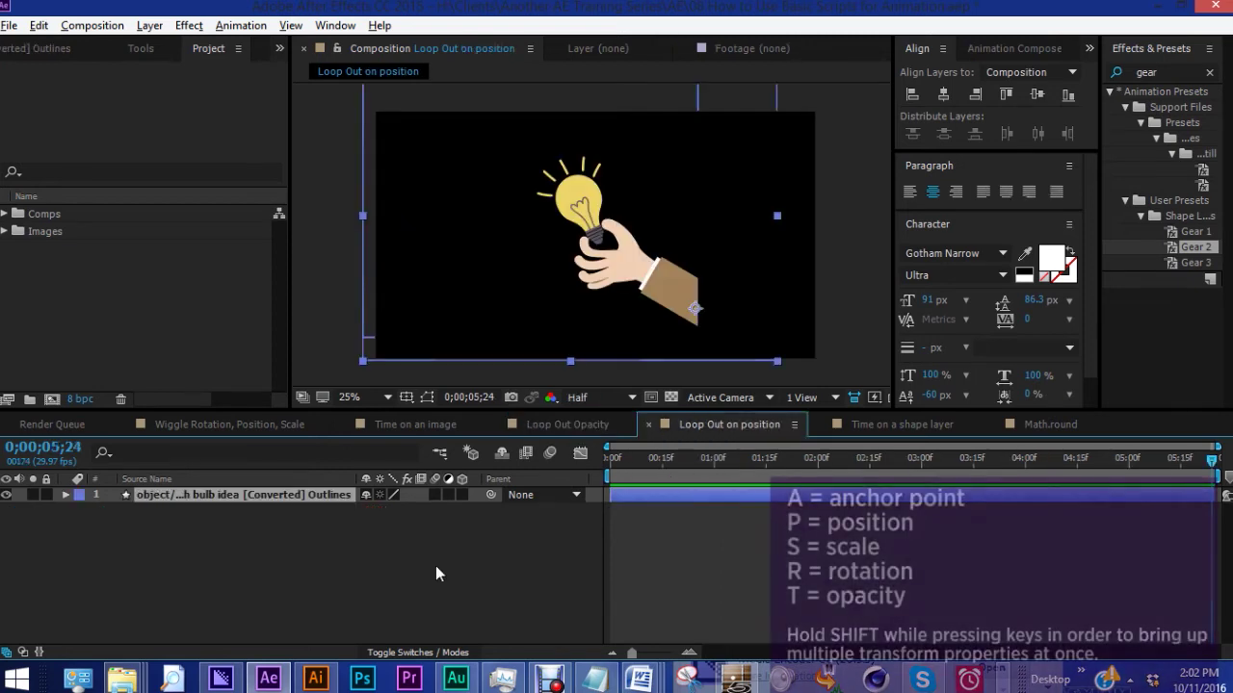
Key the hand's Rotation at 0° on frame 0, 5° at 15 frames, and 0° at one second.
key("Home")
key("r")
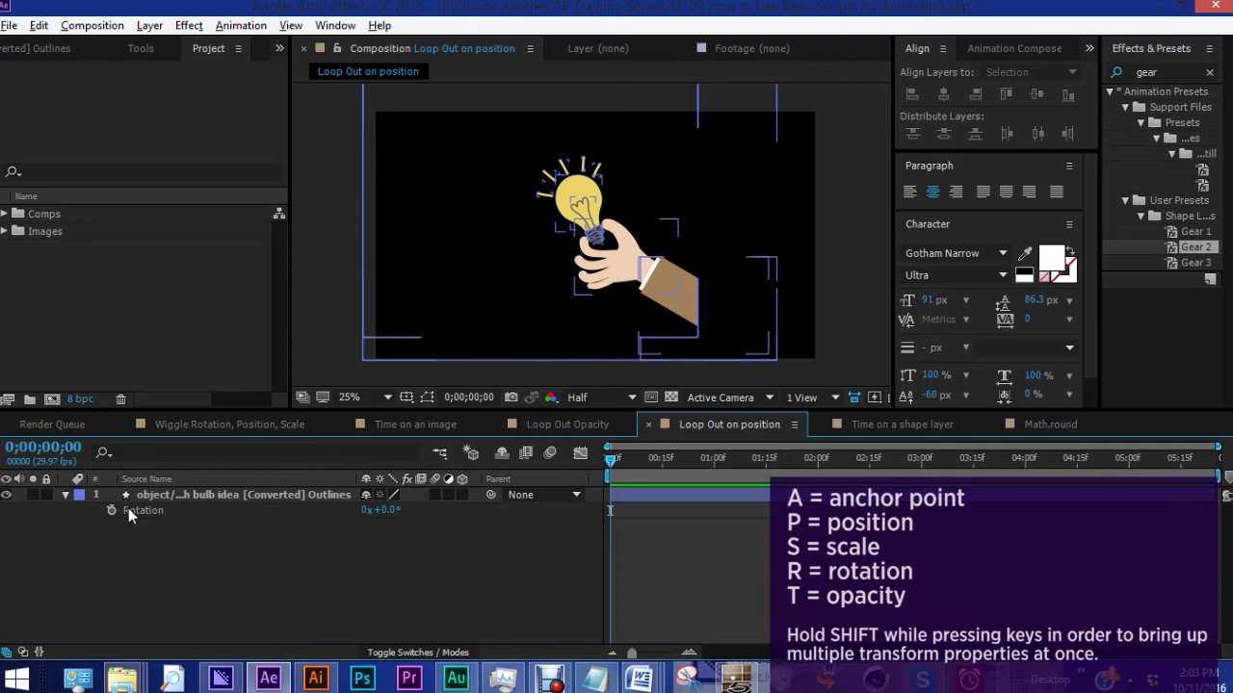
left_click(111, 510)
left_click_drag(610, 460, 714, 461)
left_click(385, 511)
type("5")
key("Return")
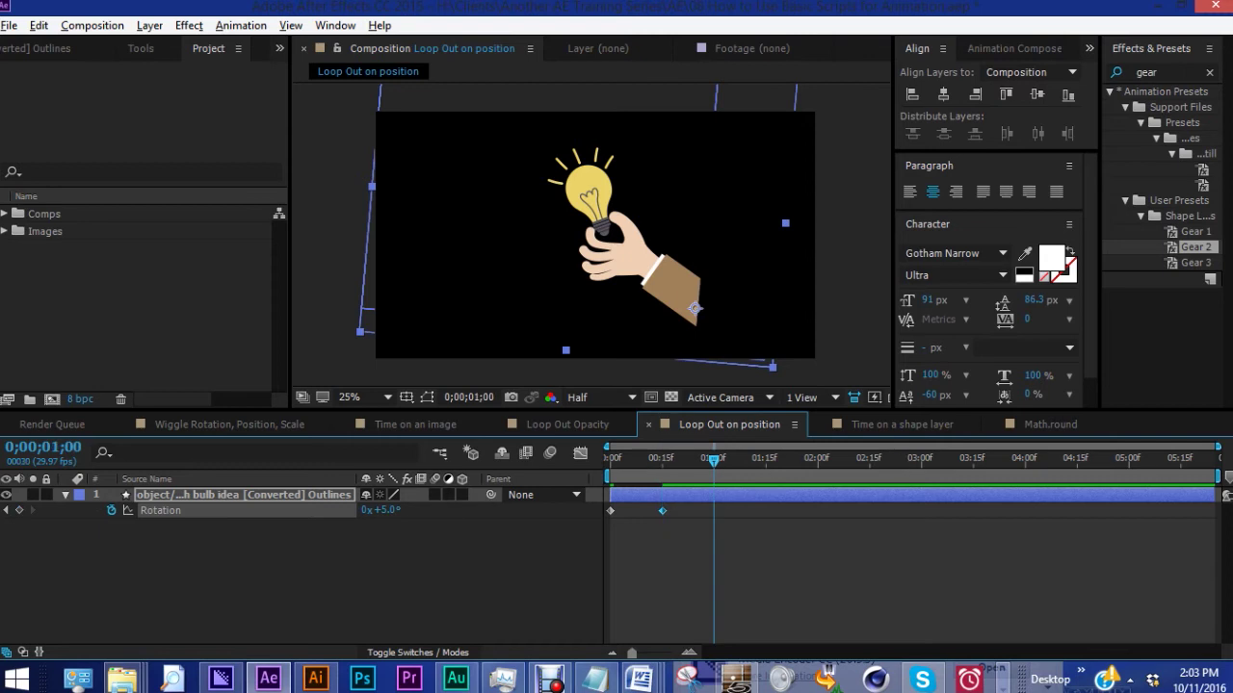
left_click(384, 511)
type("0")
key("Return")
Add a cycling loopOut Rotation expression, preview it, then open the Wiggle Rotation, Position, Scale comp.
left_click(111, 513, "alt")
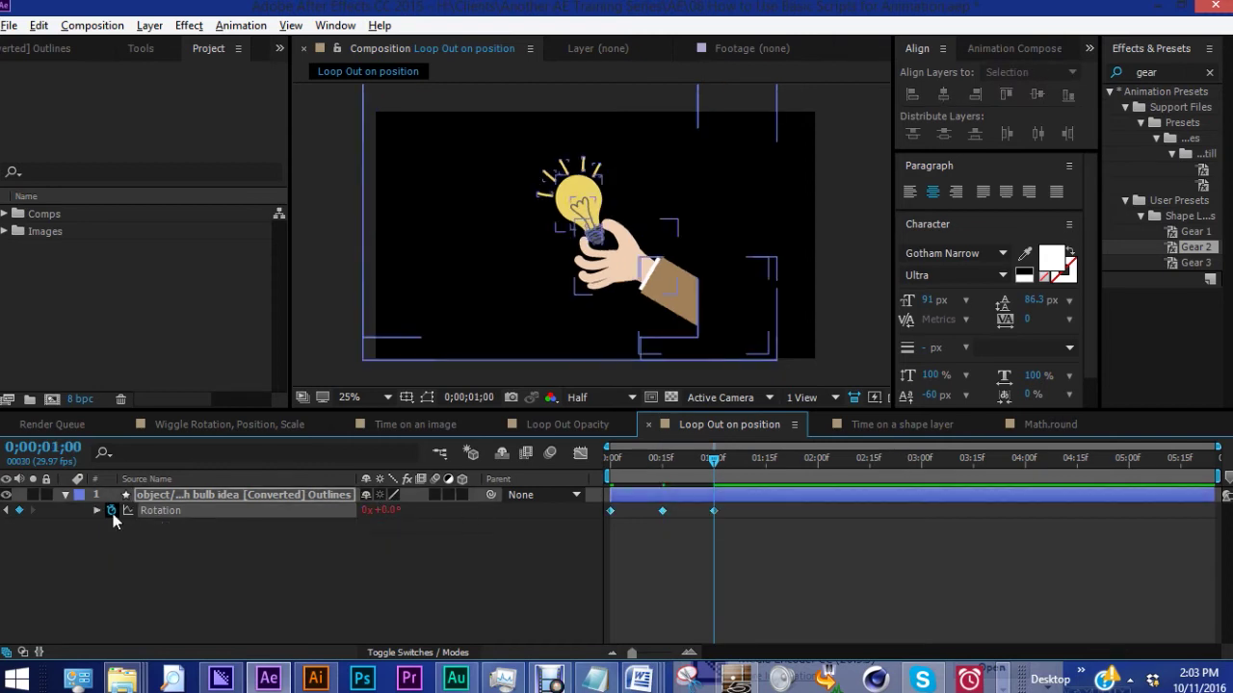
left_click(429, 526)
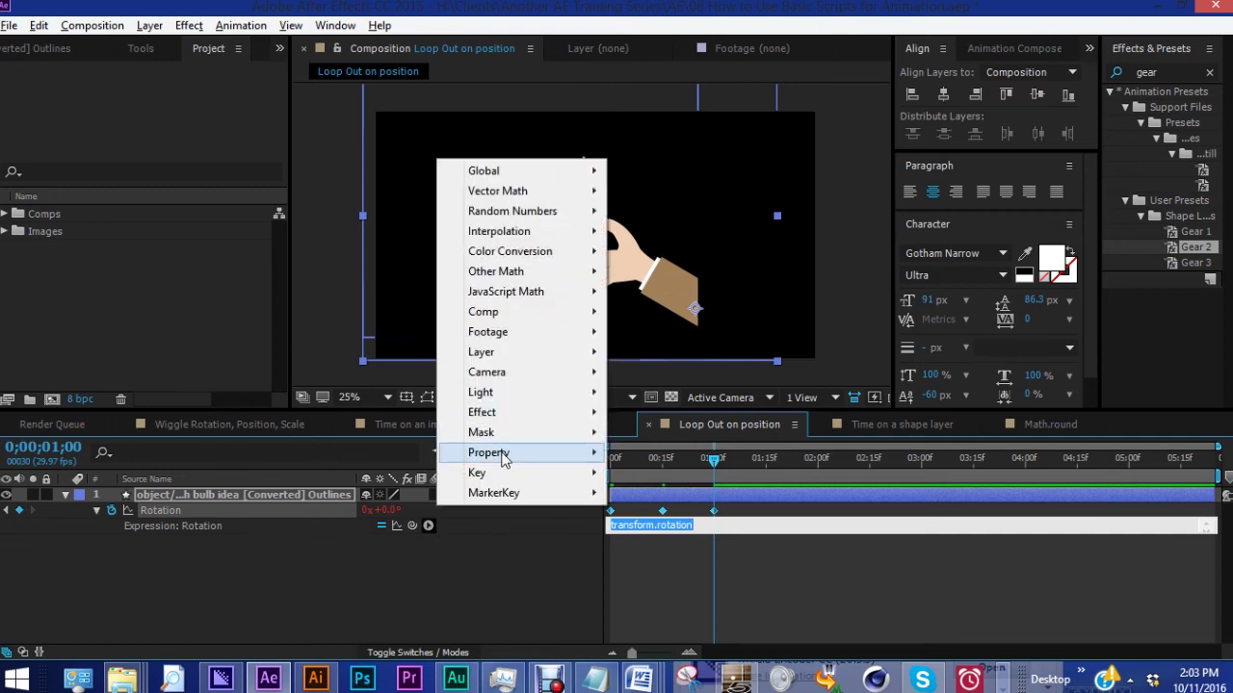
mouse_move(491, 452)
left_click(723, 231)
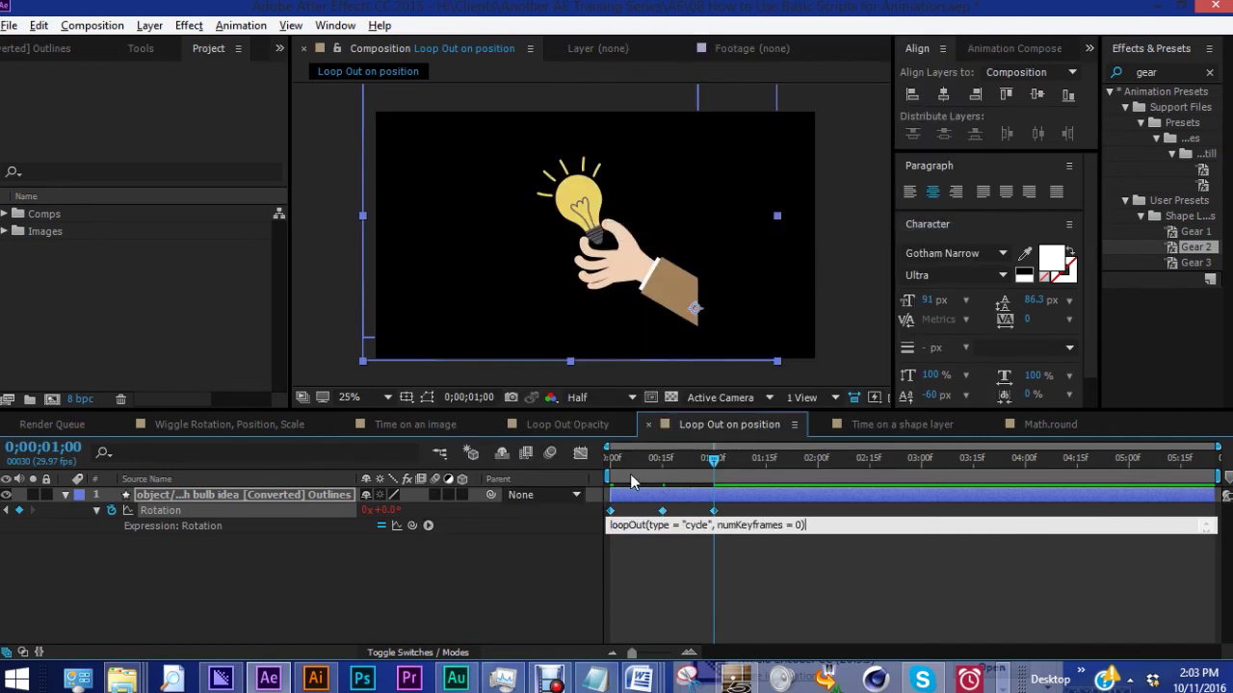
left_click(505, 611)
key("space")
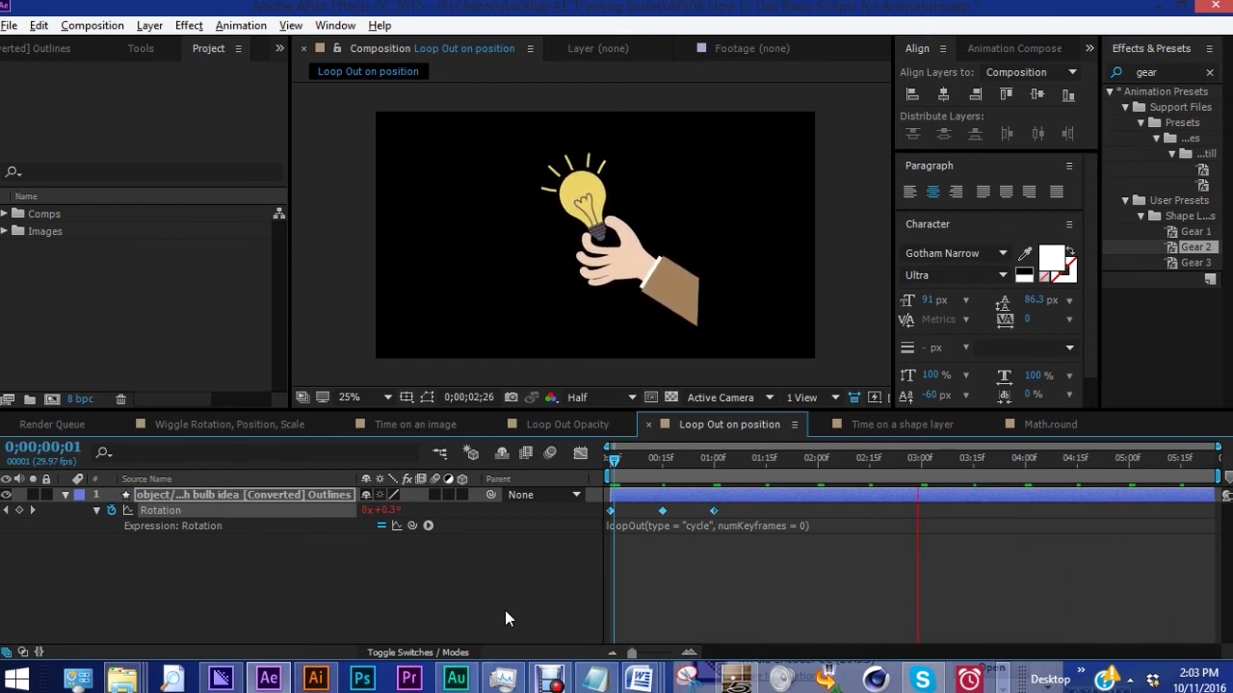
left_click(231, 430)
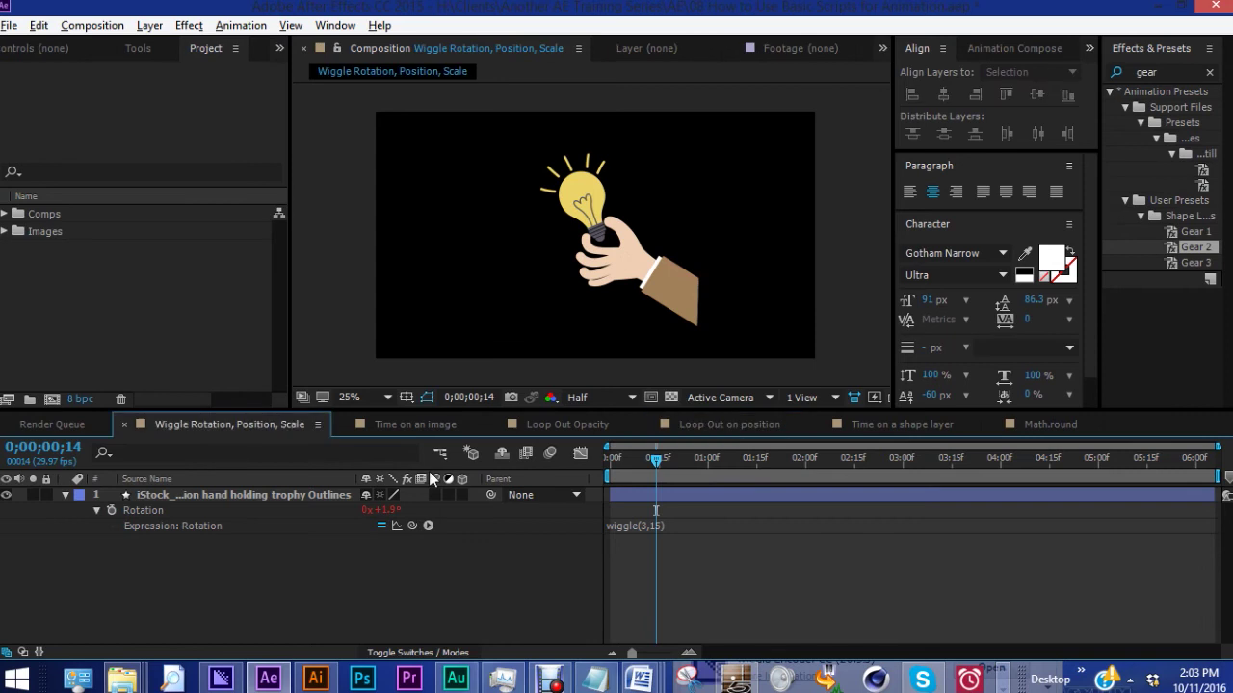
left_click(609, 462)
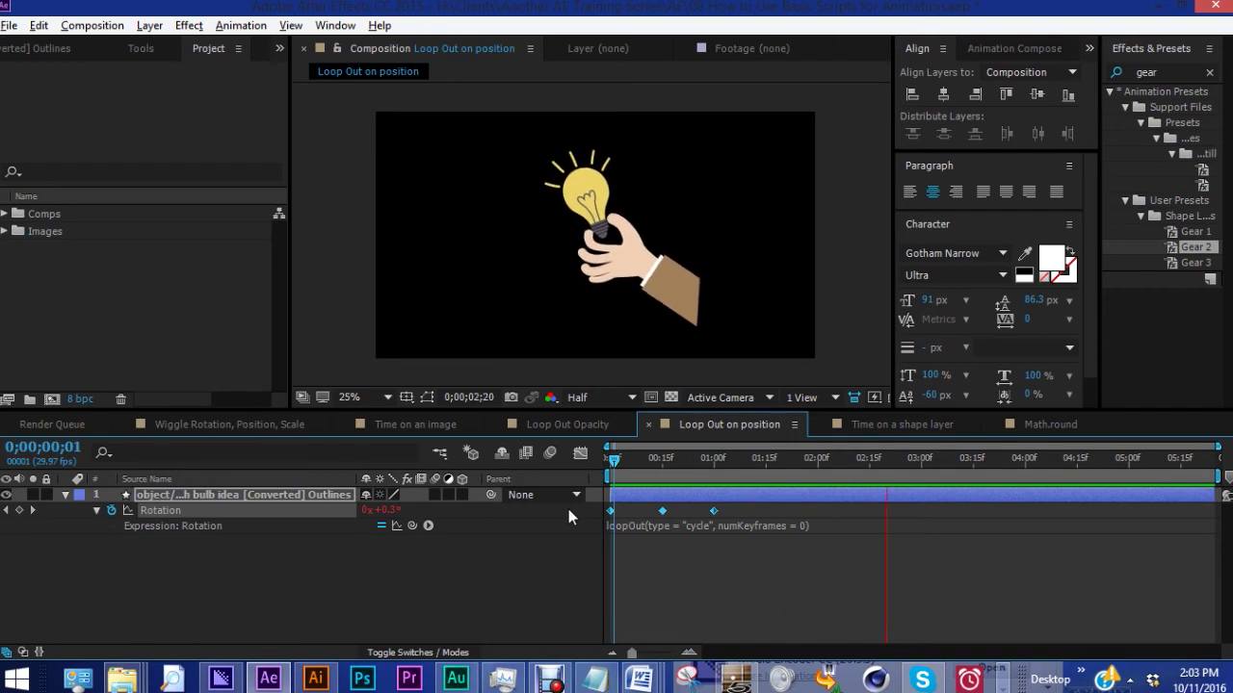
Key the hand's Position to dip to Y 968.7 at 14 frames and return at one second.
key("p")
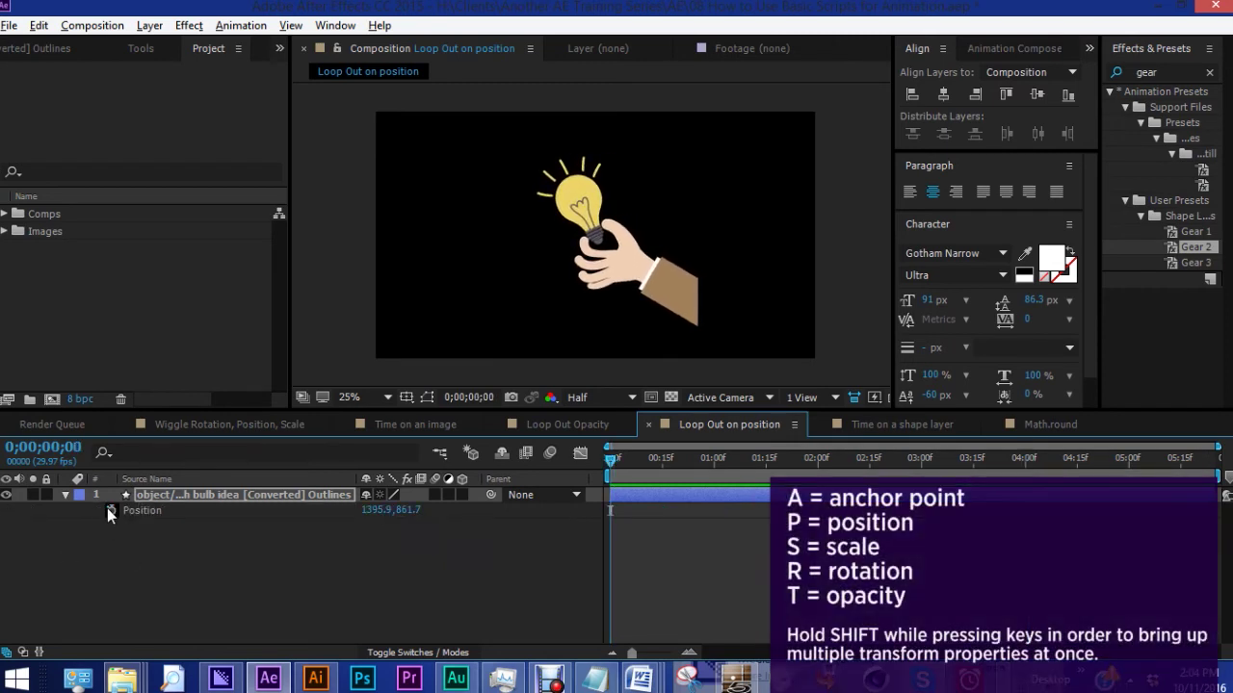
key("Home")
left_click(111, 510)
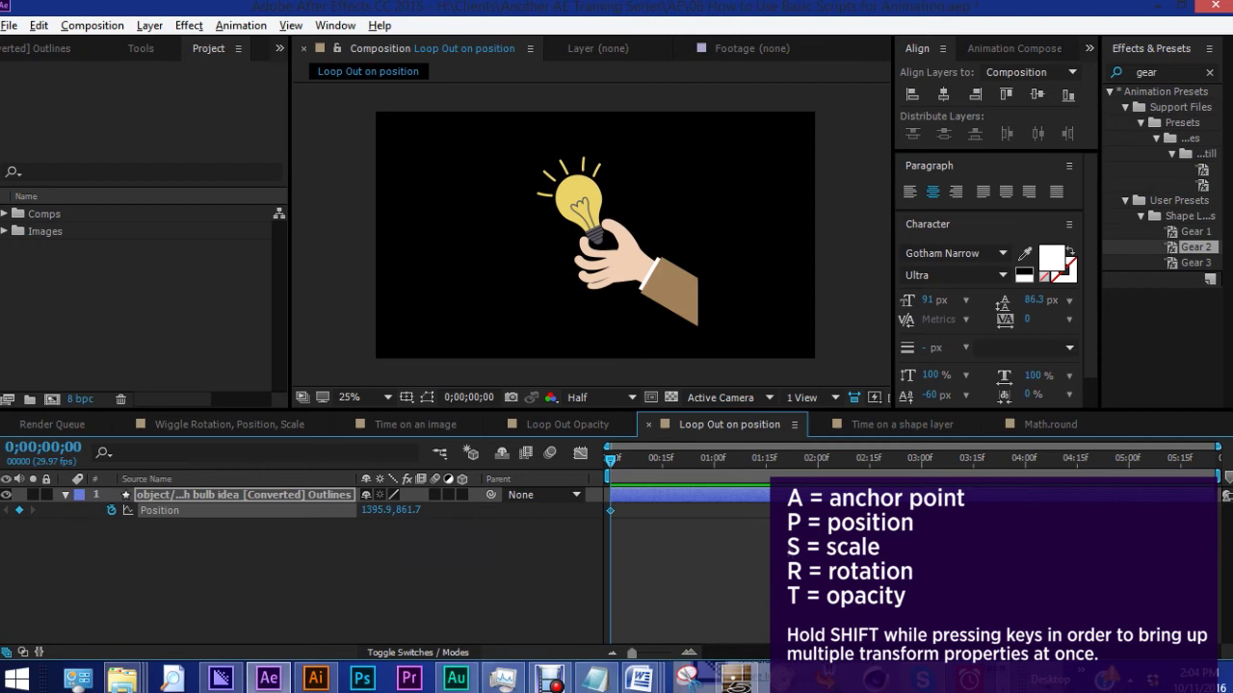
left_click(661, 463)
left_click_drag(409, 510, 436, 511)
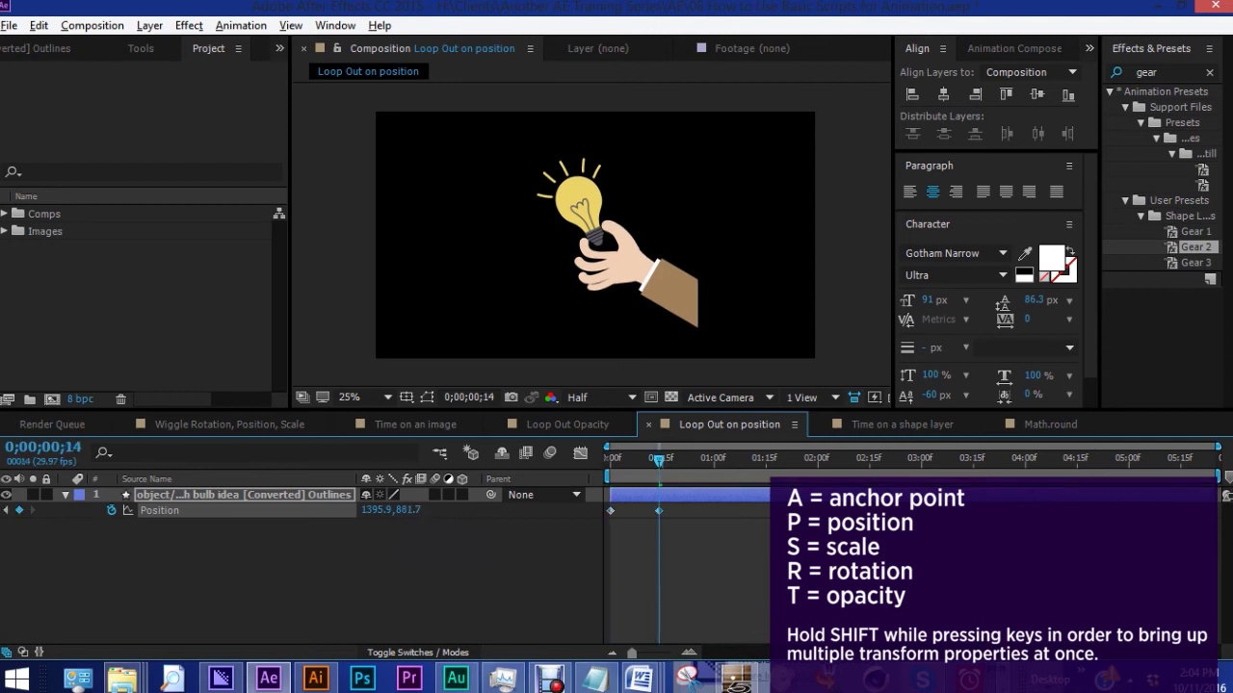
left_click(714, 459)
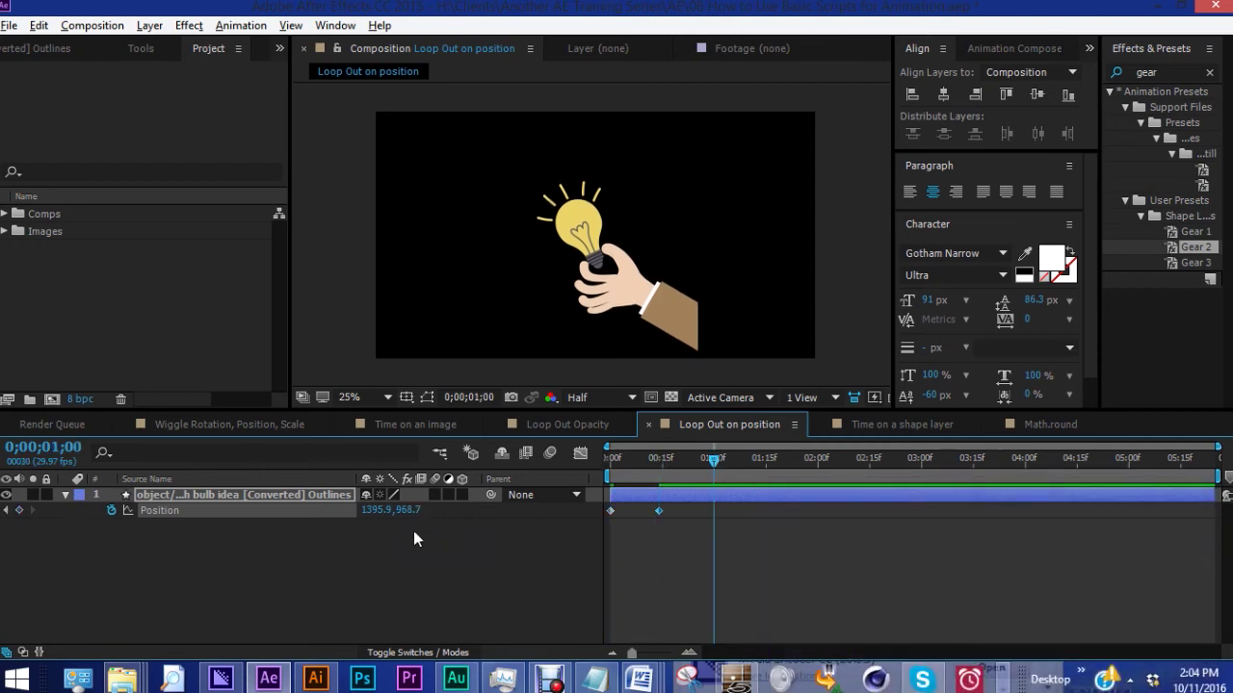
left_click(609, 511)
key("ctrl+c")
key("ctrl+v")
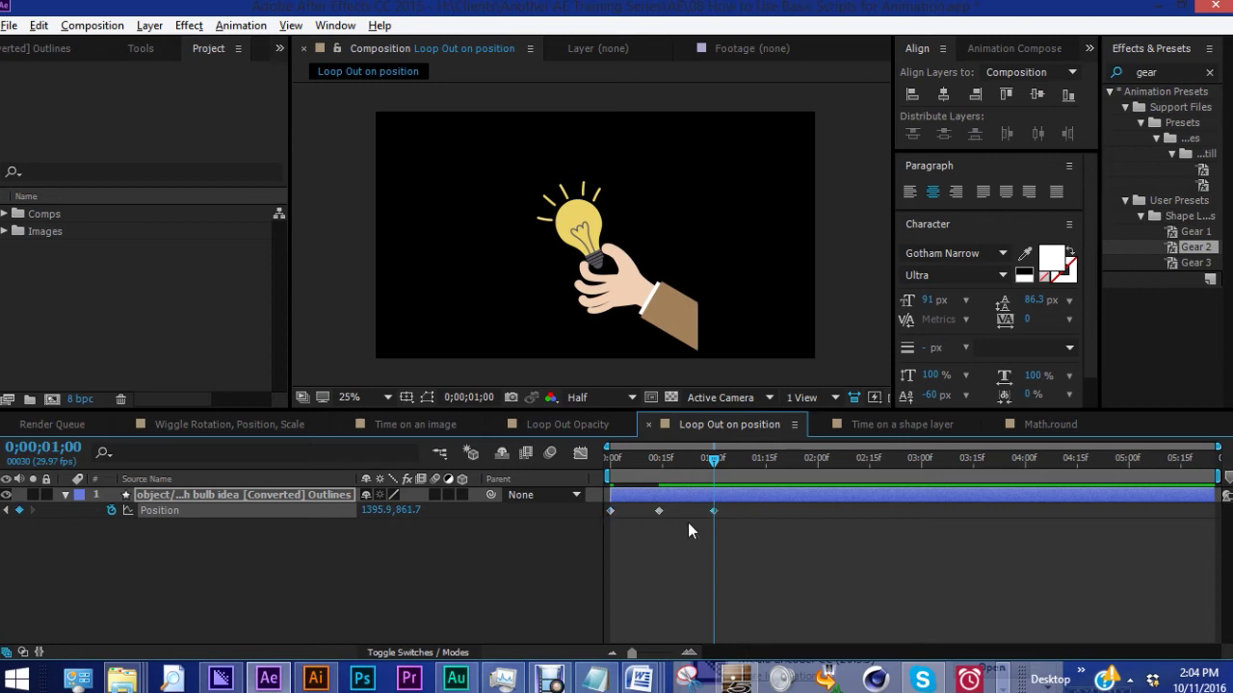
Add a cycling loopOut expression to Position, then preview and scrub to confirm the bounce repeats.
left_click(111, 512, "alt")
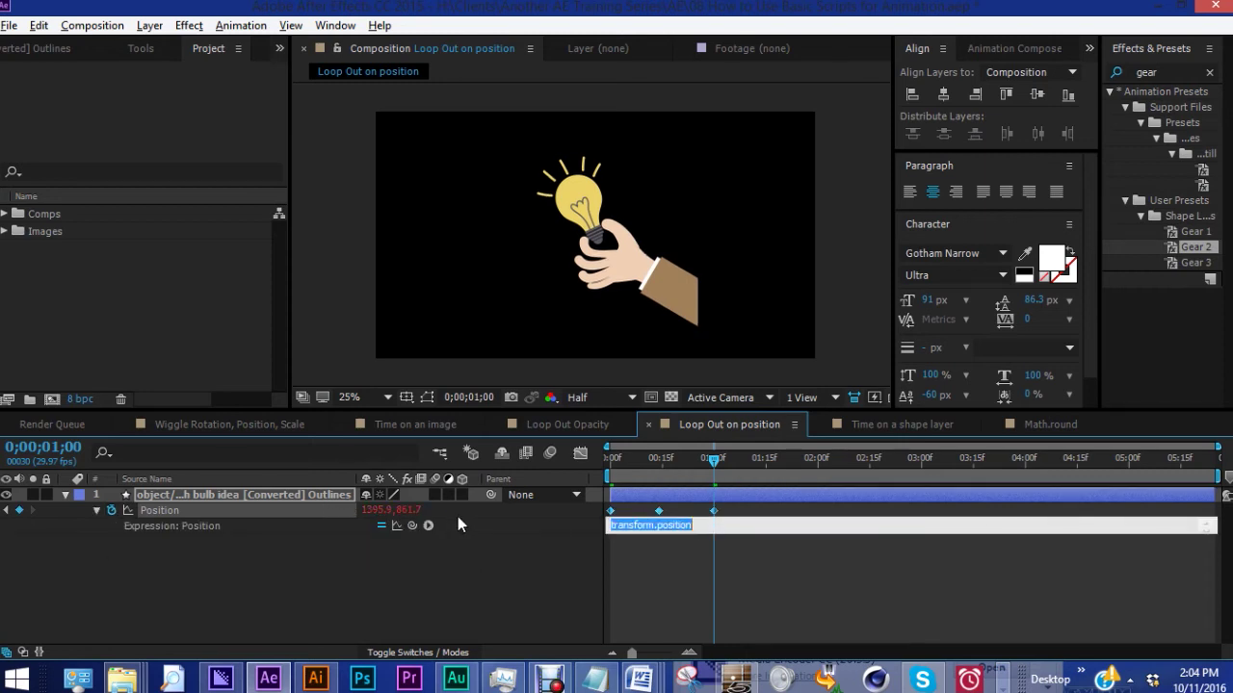
left_click(429, 525)
mouse_move(520, 453)
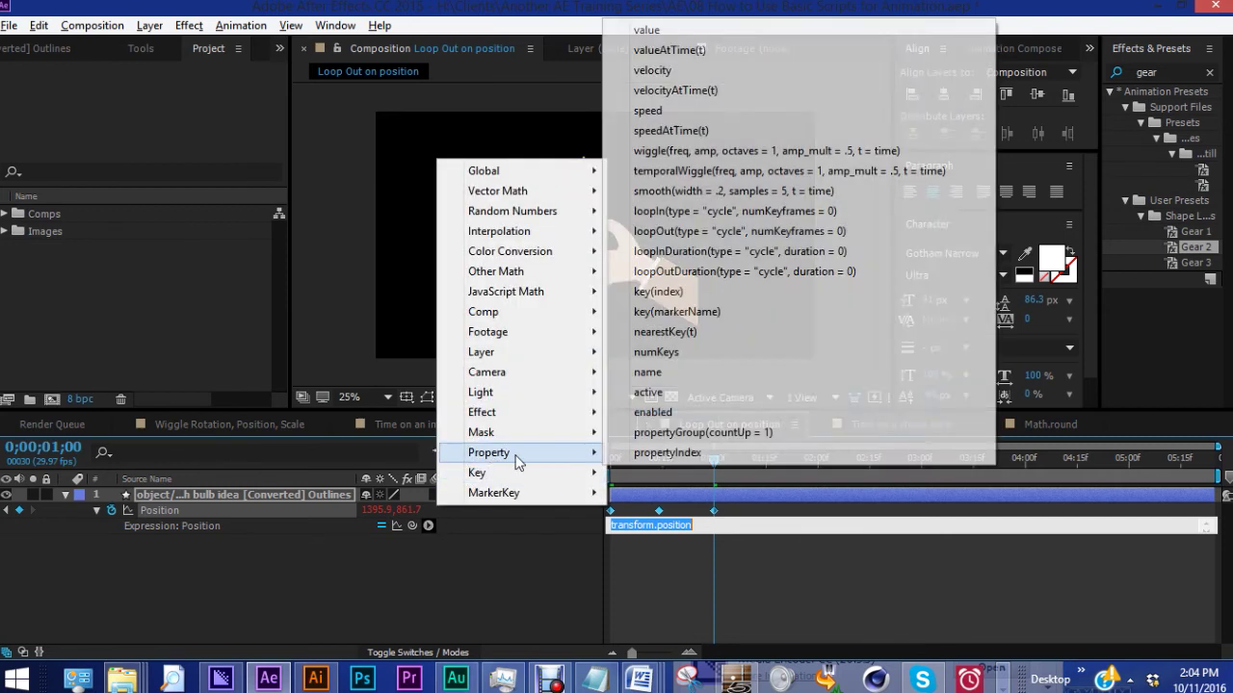
left_click(698, 231)
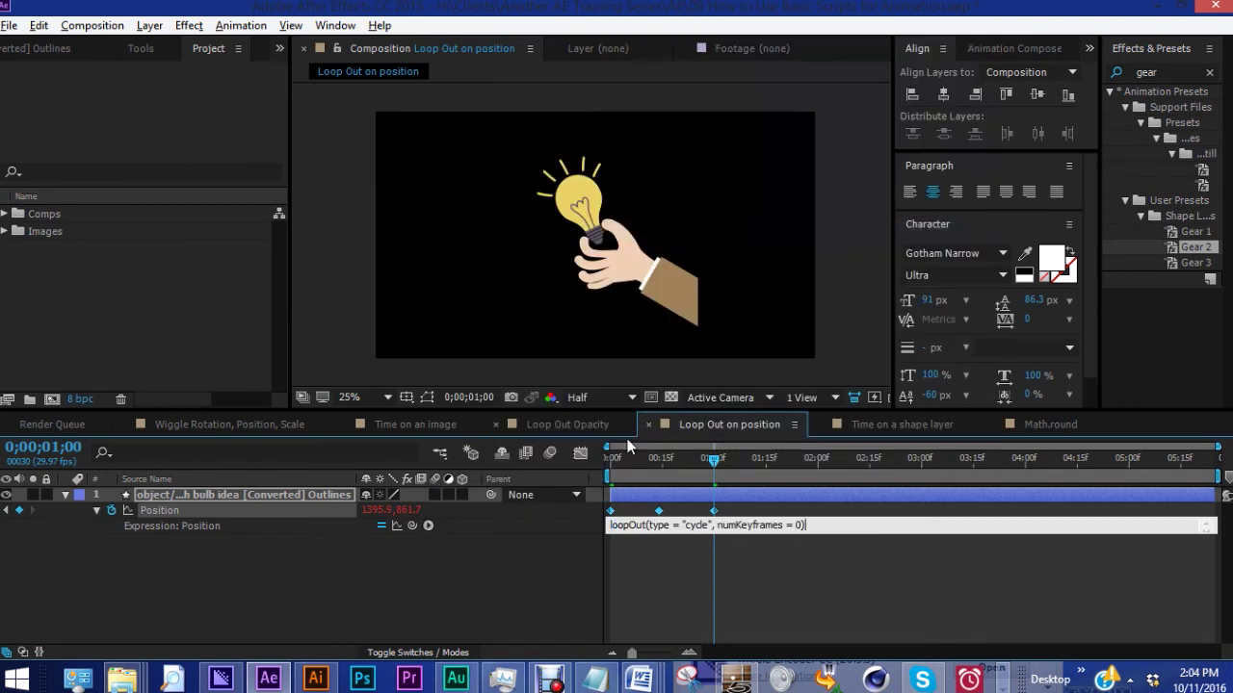
left_click(613, 460)
key("space")
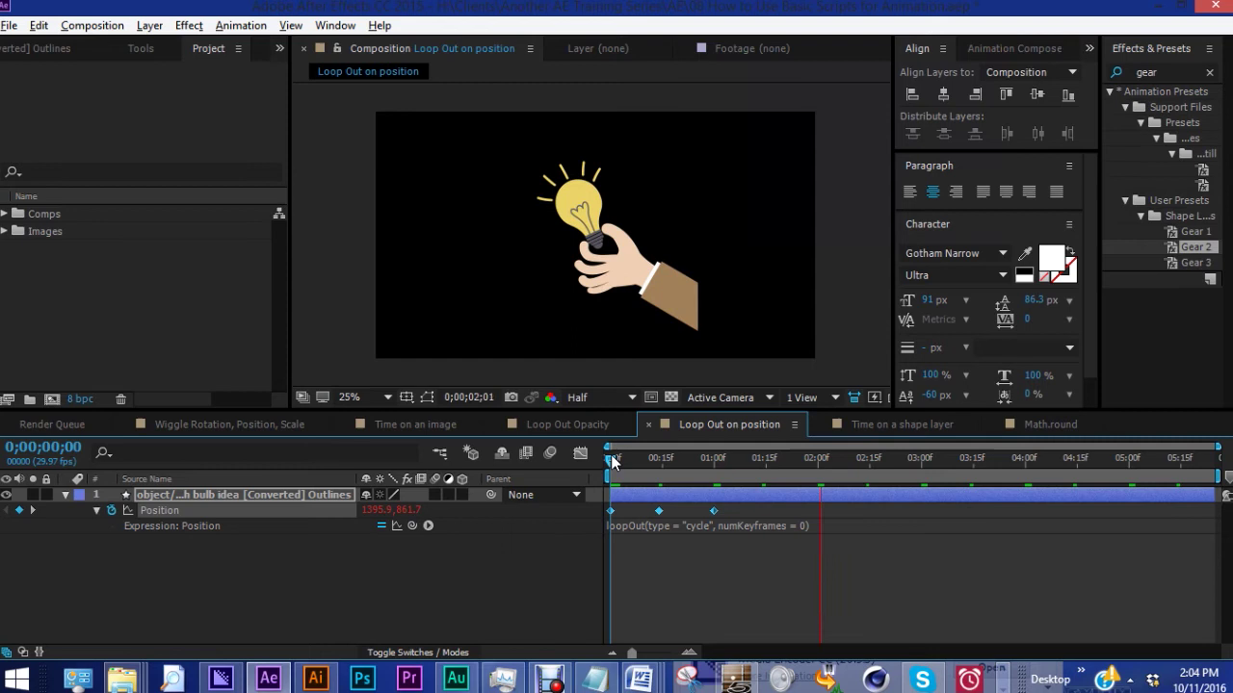
left_click(652, 570)
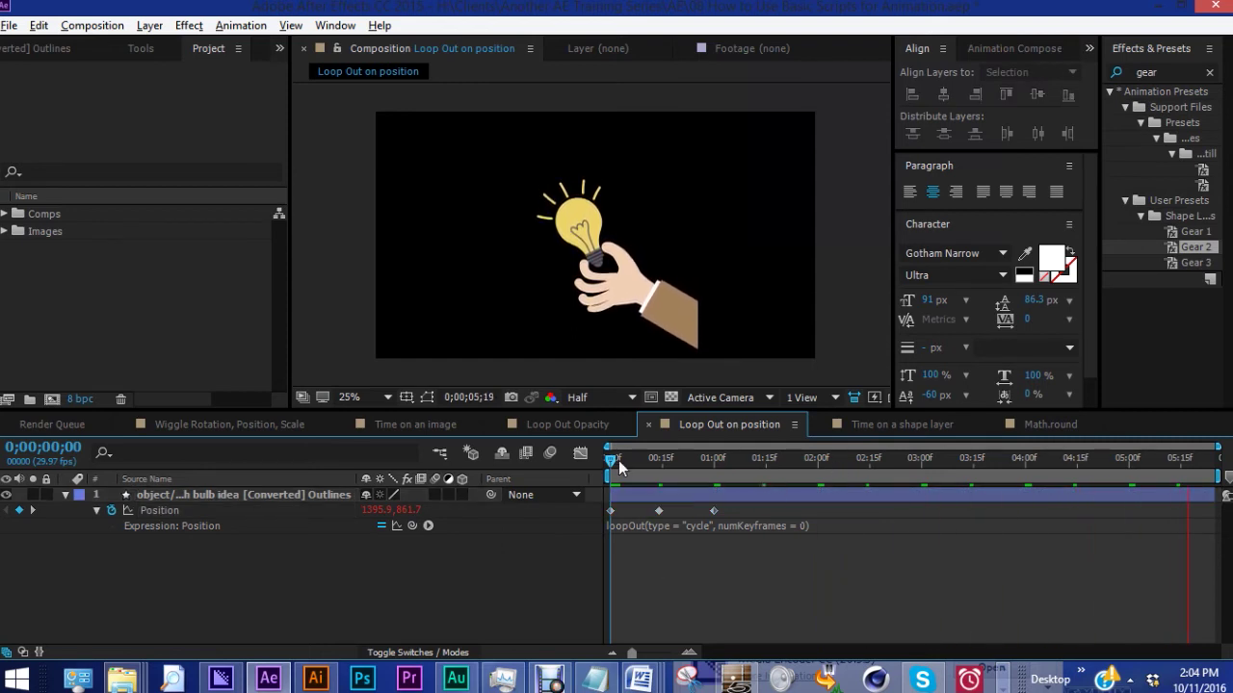
left_click_drag(618, 461, 661, 462)
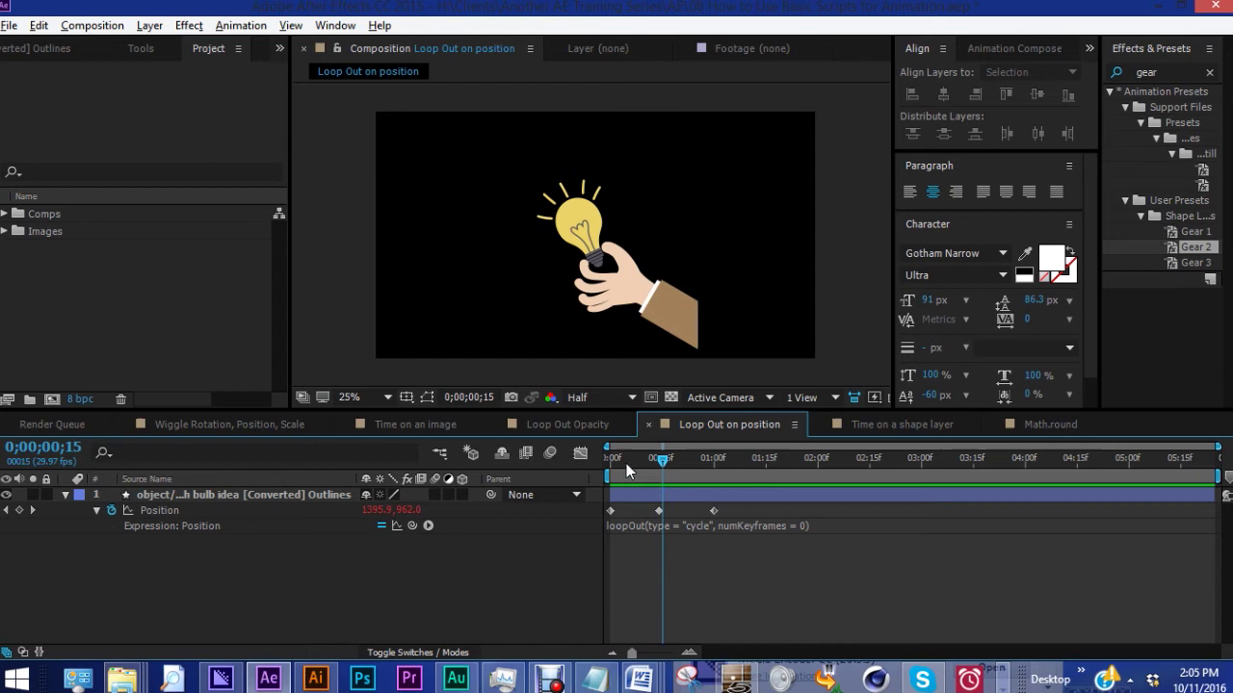
left_click_drag(662, 460, 848, 448)
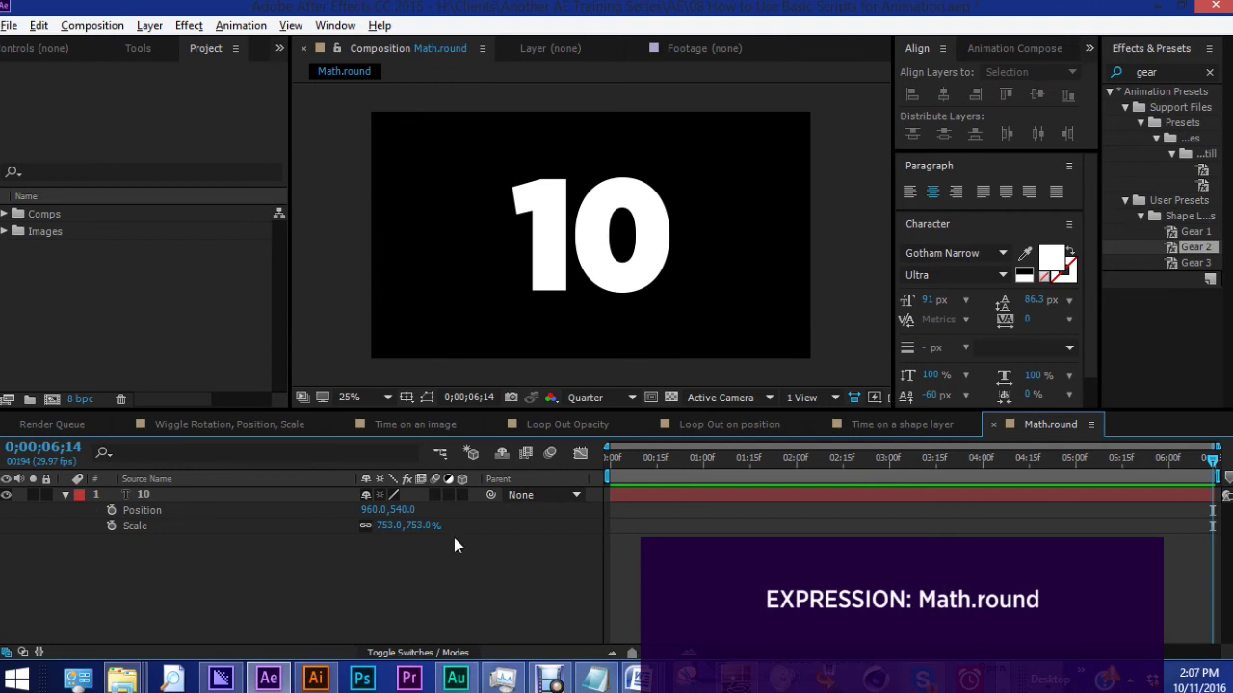
Apply the Effect > Text > Numbers effect to the 10 text layer, then delete it again.
left_click(203, 497)
left_click(177, 497)
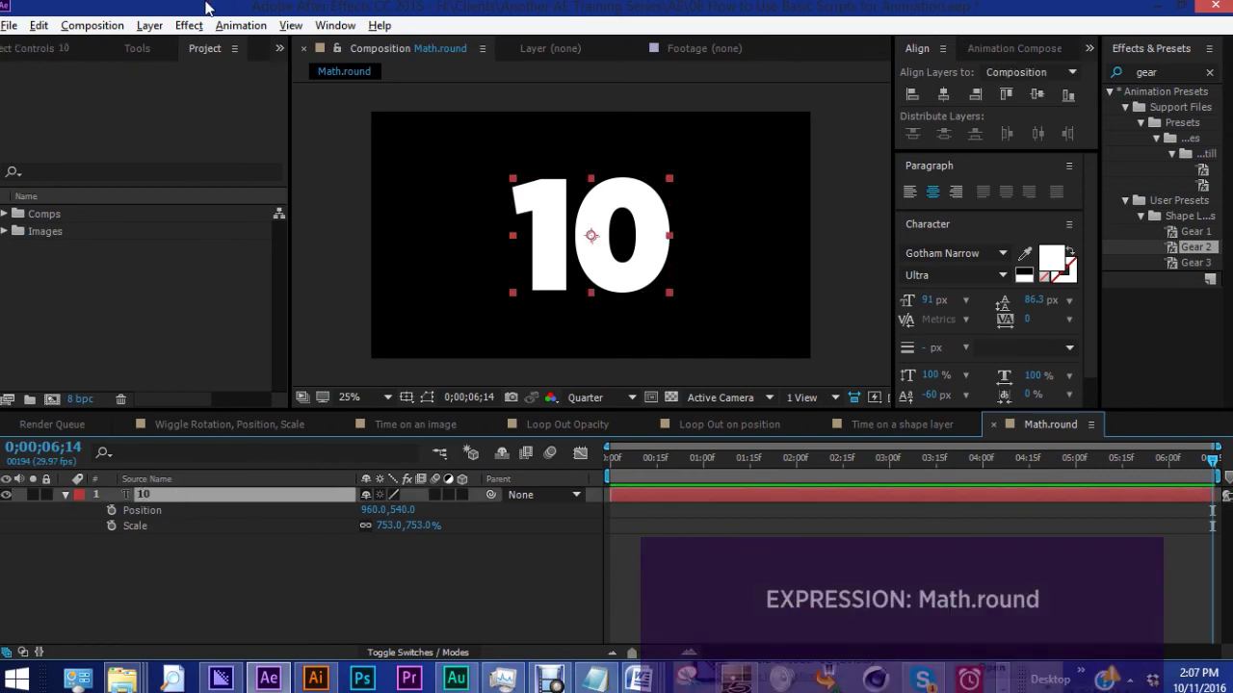
left_click(188, 25)
mouse_move(236, 496)
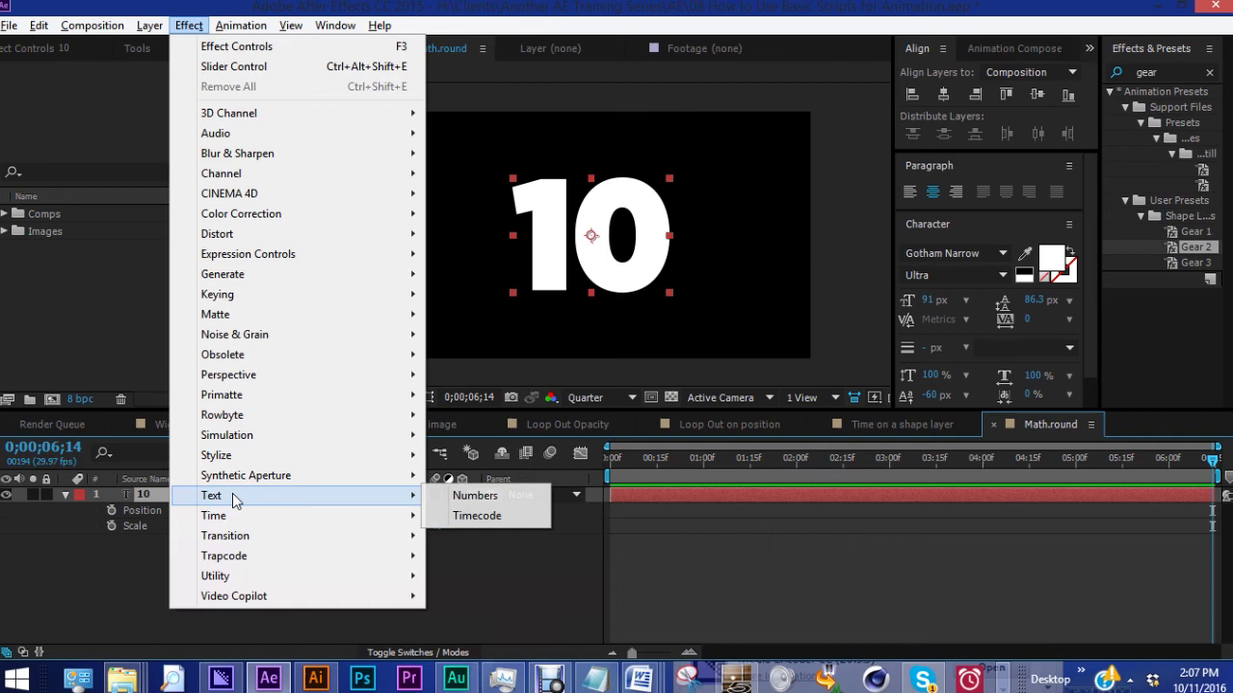
left_click(472, 493)
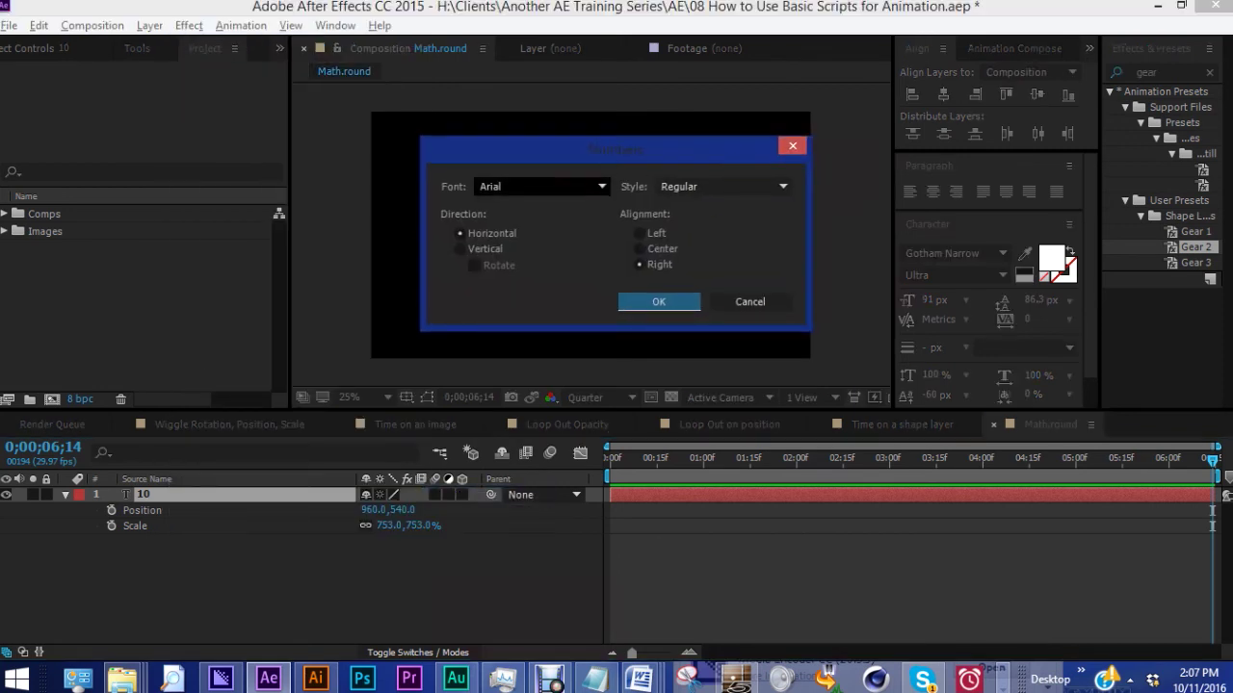
left_click(659, 301)
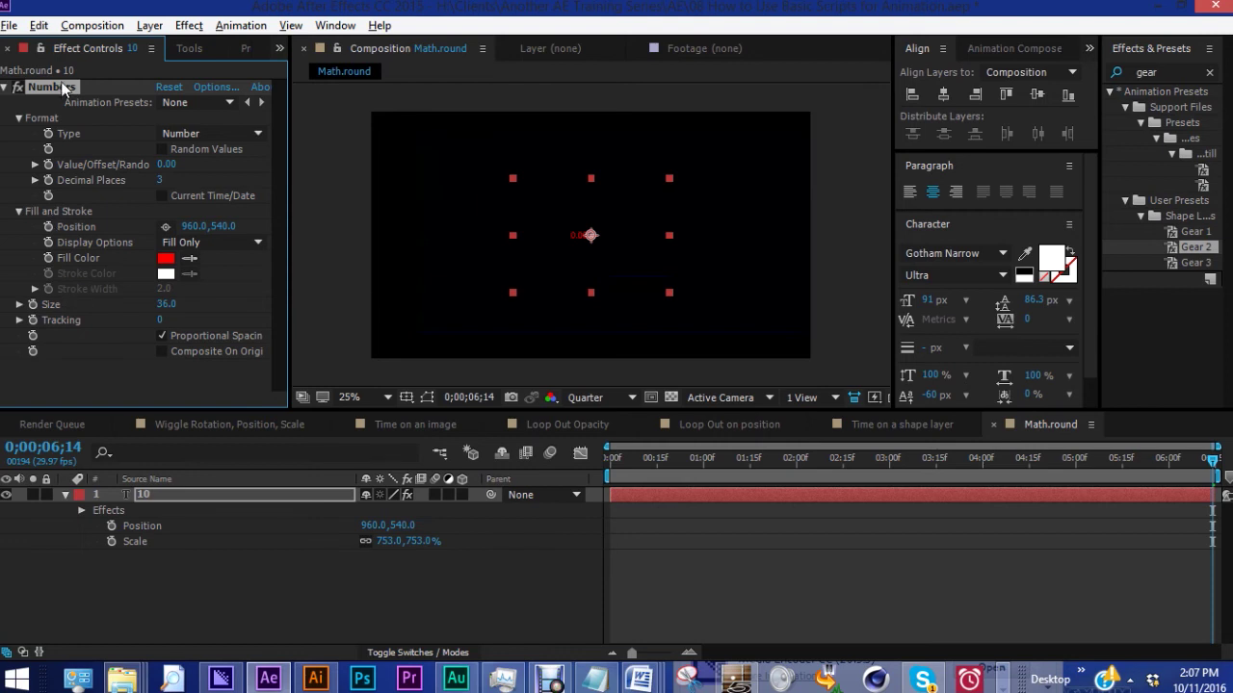
key("Delete")
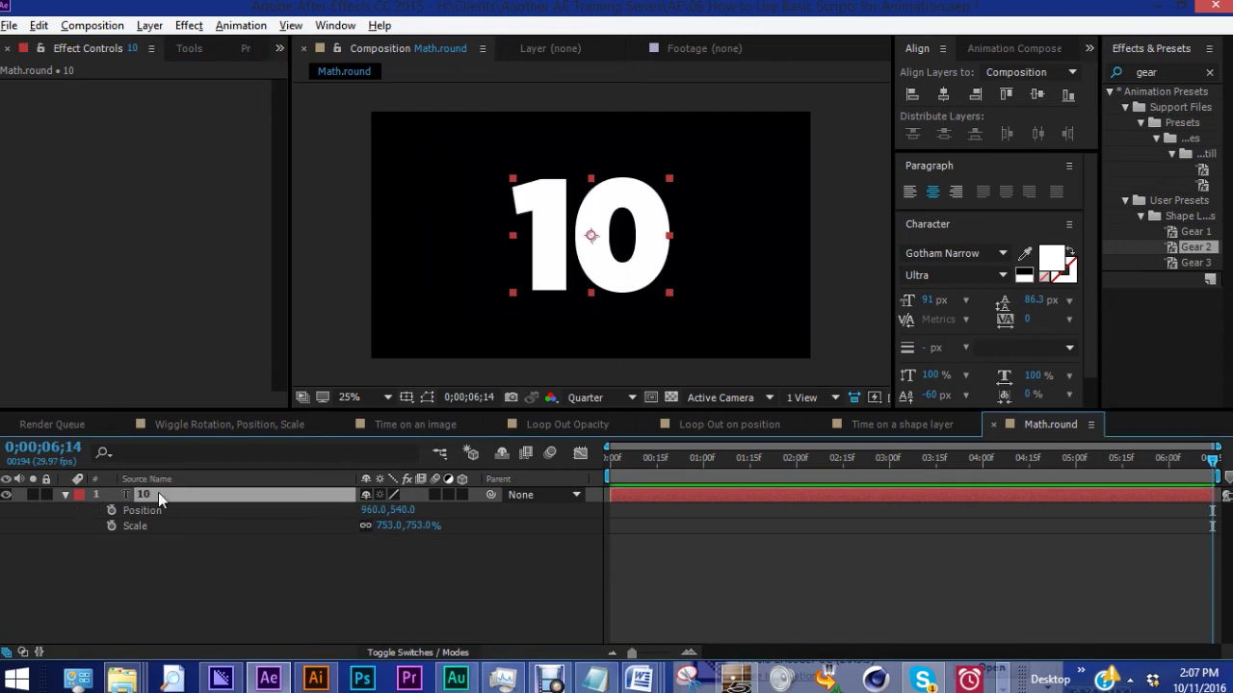
Find Slider Control in Effects & Presets and apply it to the 10 text layer.
left_click(1155, 72)
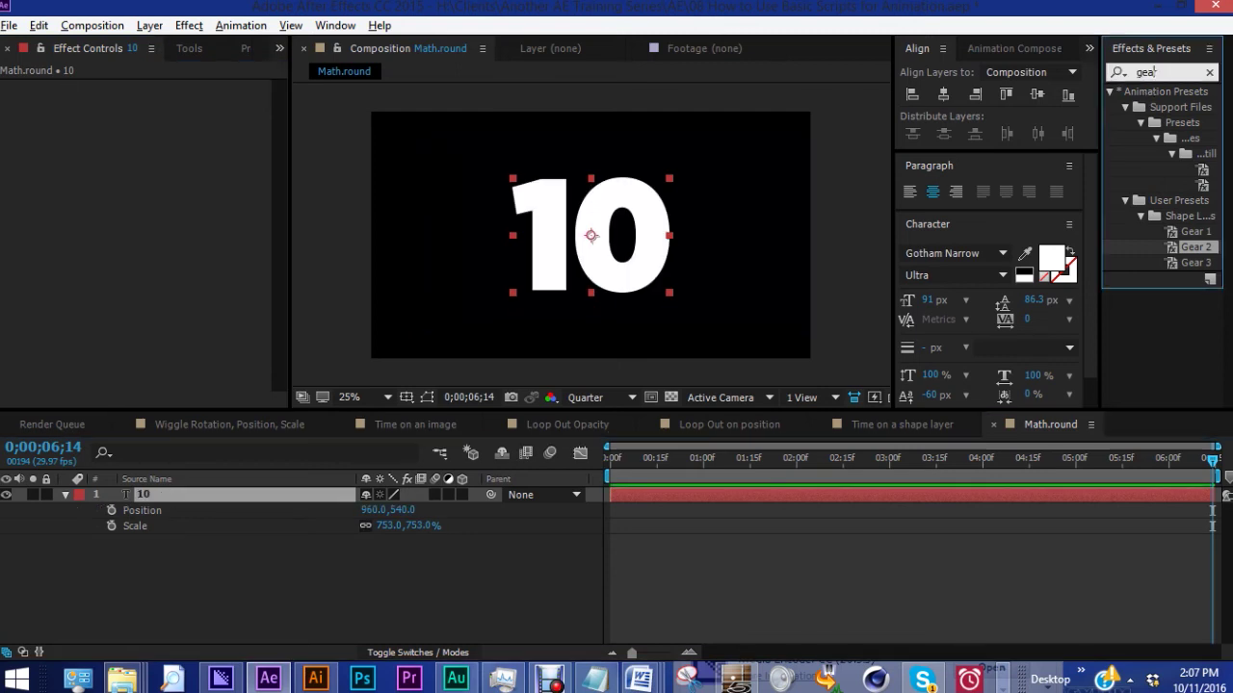
key("BackSpace")
key("BackSpace")
key("BackSpace")
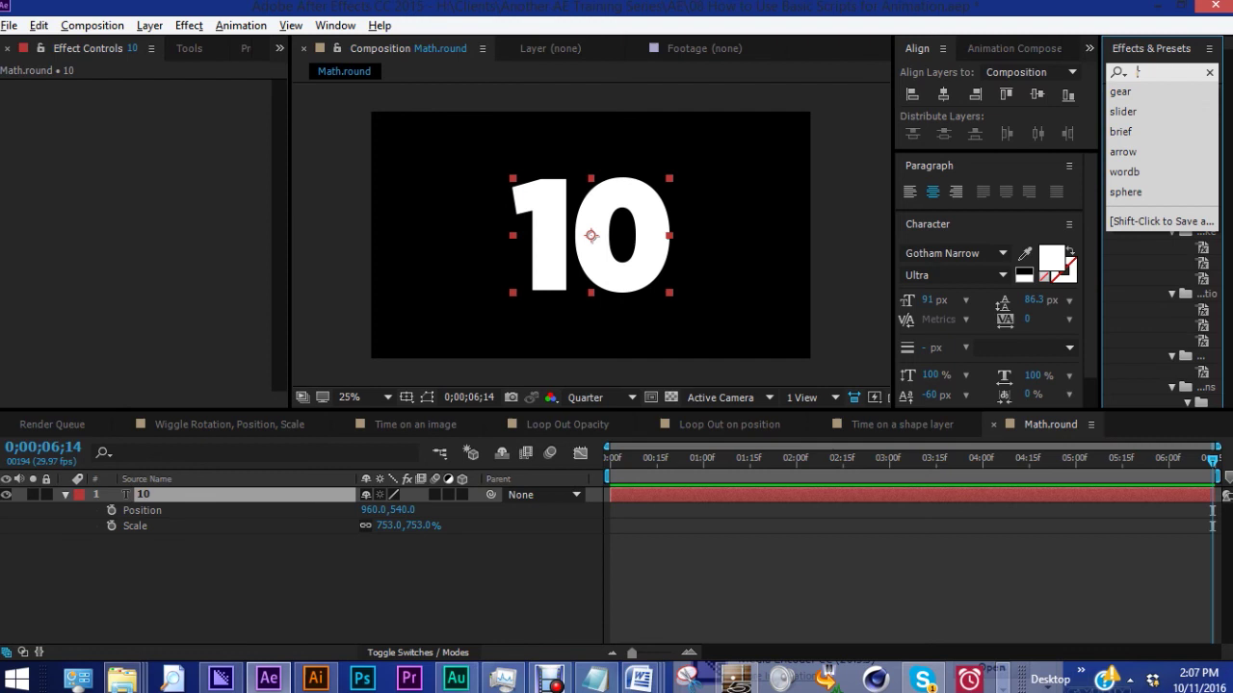
left_click(1169, 111)
left_click_drag(1169, 105, 164, 493)
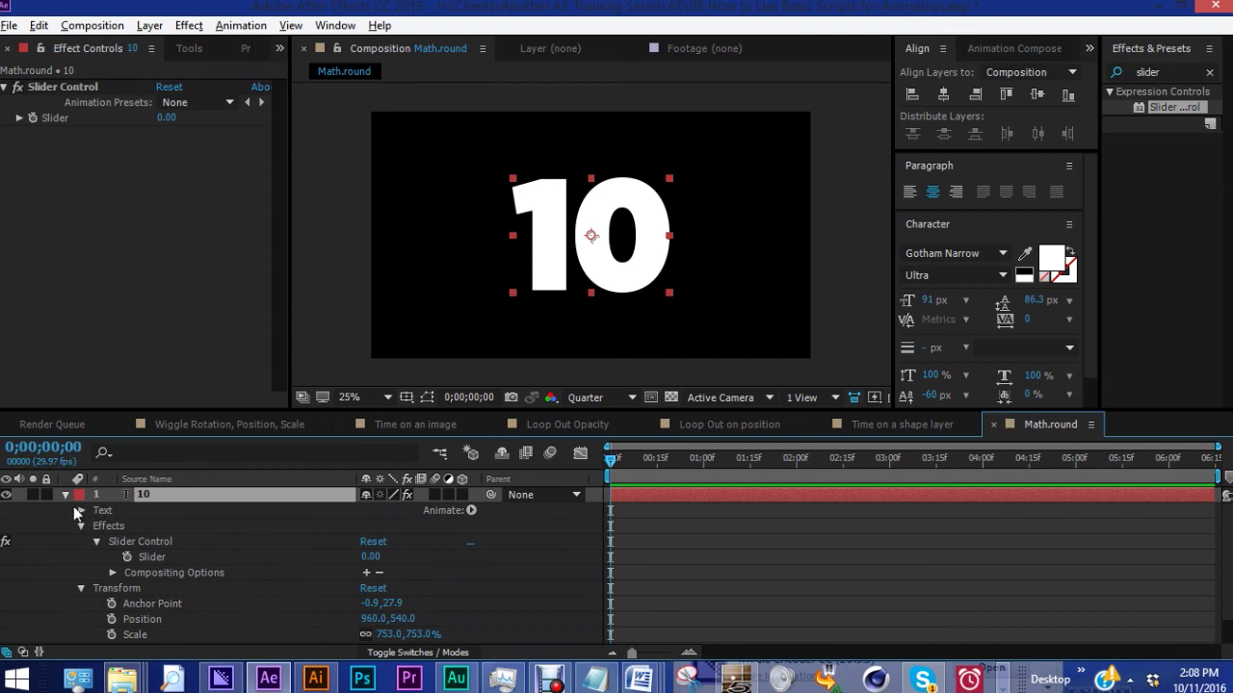
Add an expression to Source Text that pickwhips to the Slider value, then test the link.
left_click(82, 510)
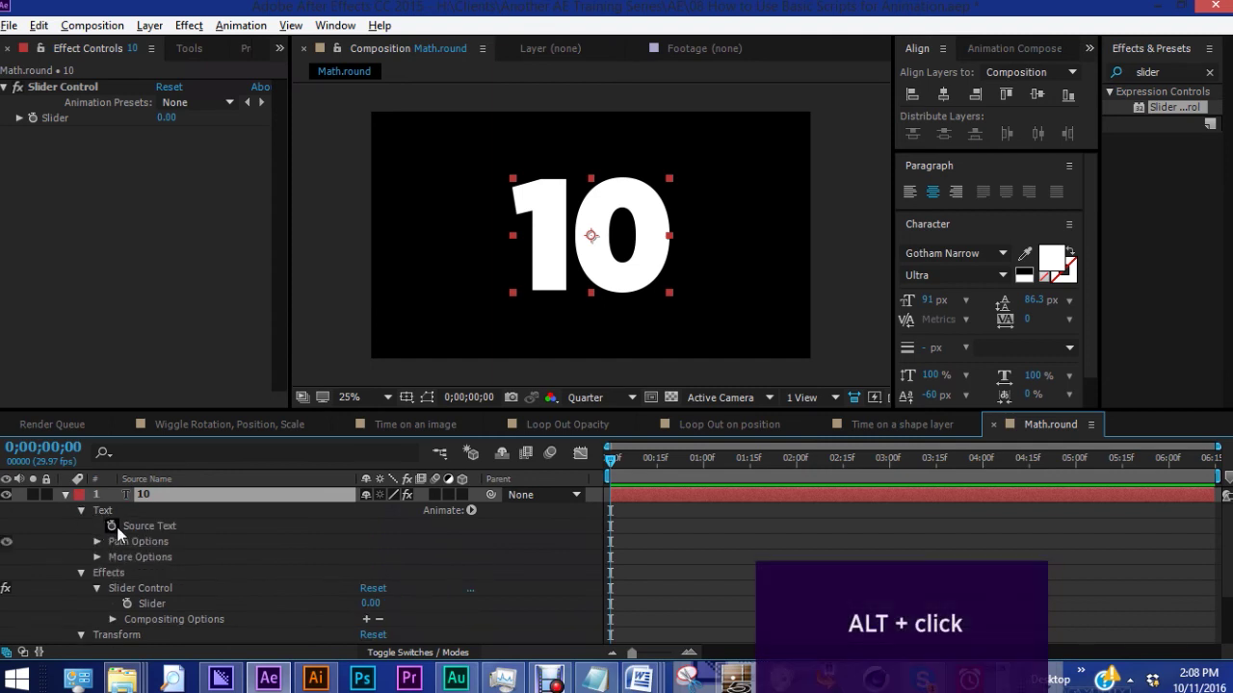
left_click(111, 527, "alt")
scroll(418, 539, "down", 1)
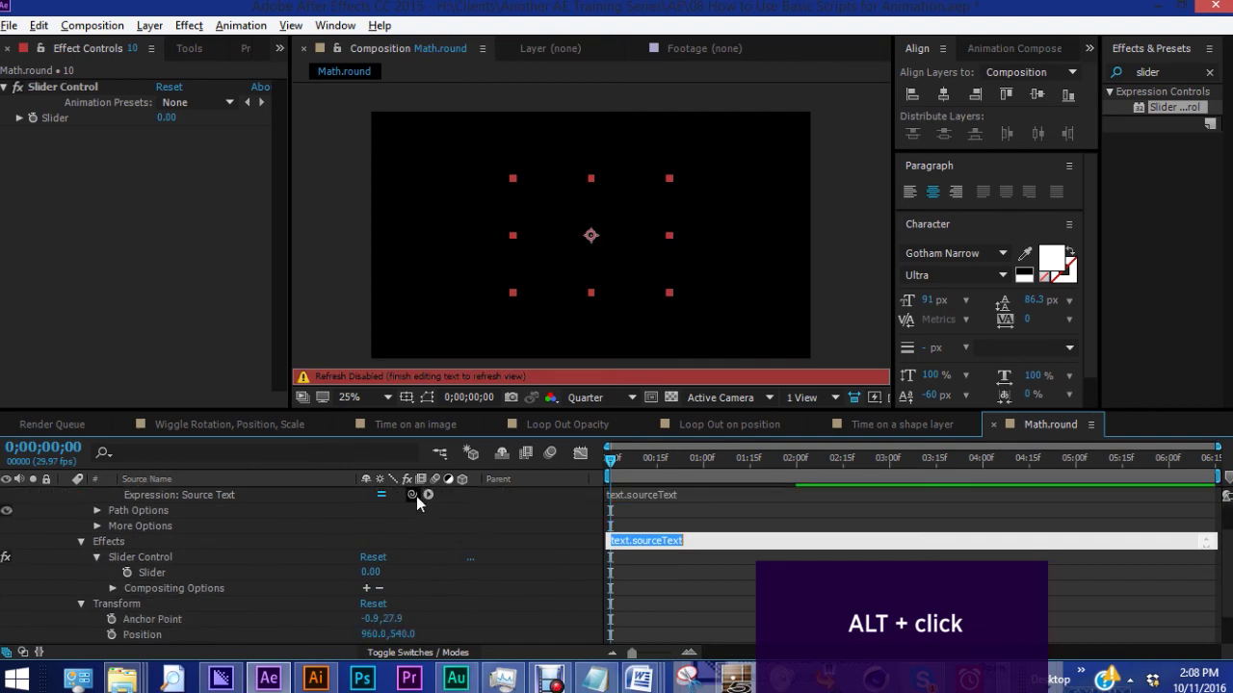
left_click_drag(416, 496, 160, 620)
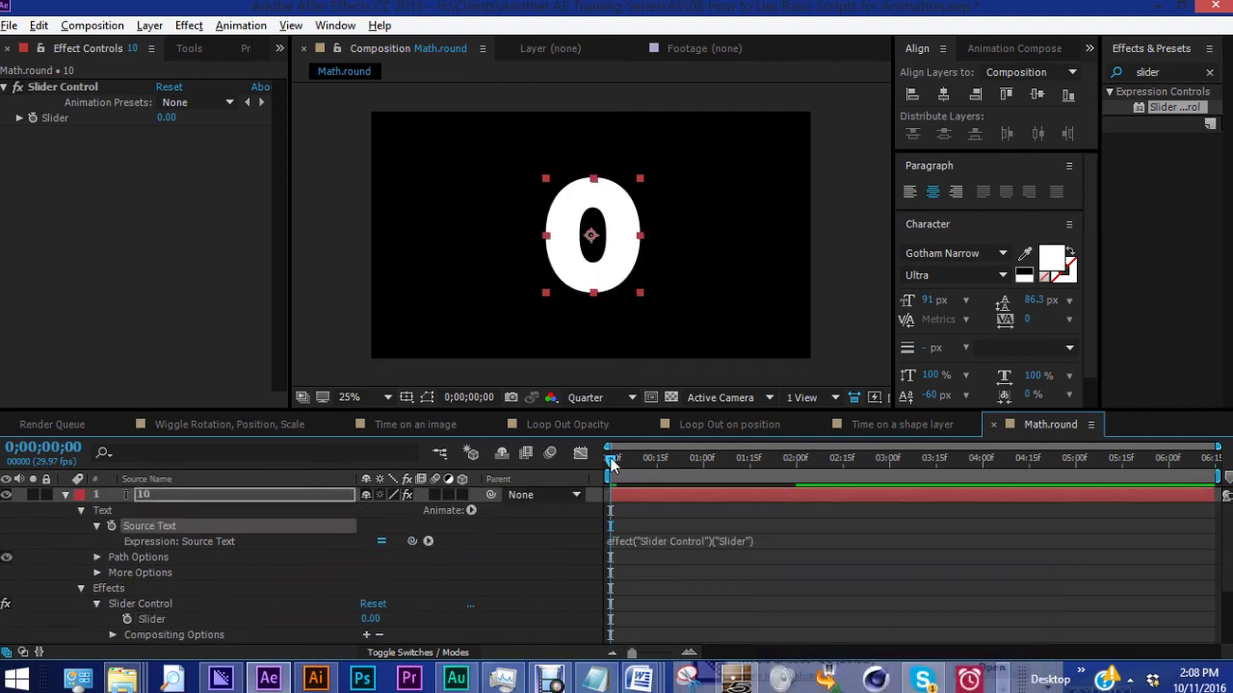
mouse_move(369, 618)
left_mouse_down()
mouse_move(419, 618)
mouse_move(372, 619)
left_mouse_up()
Set a starting Slider keyframe of 10 at 0;00.
left_click(372, 618)
type("0")
key("Return")
left_click(127, 619)
left_click(371, 618)
type("10")
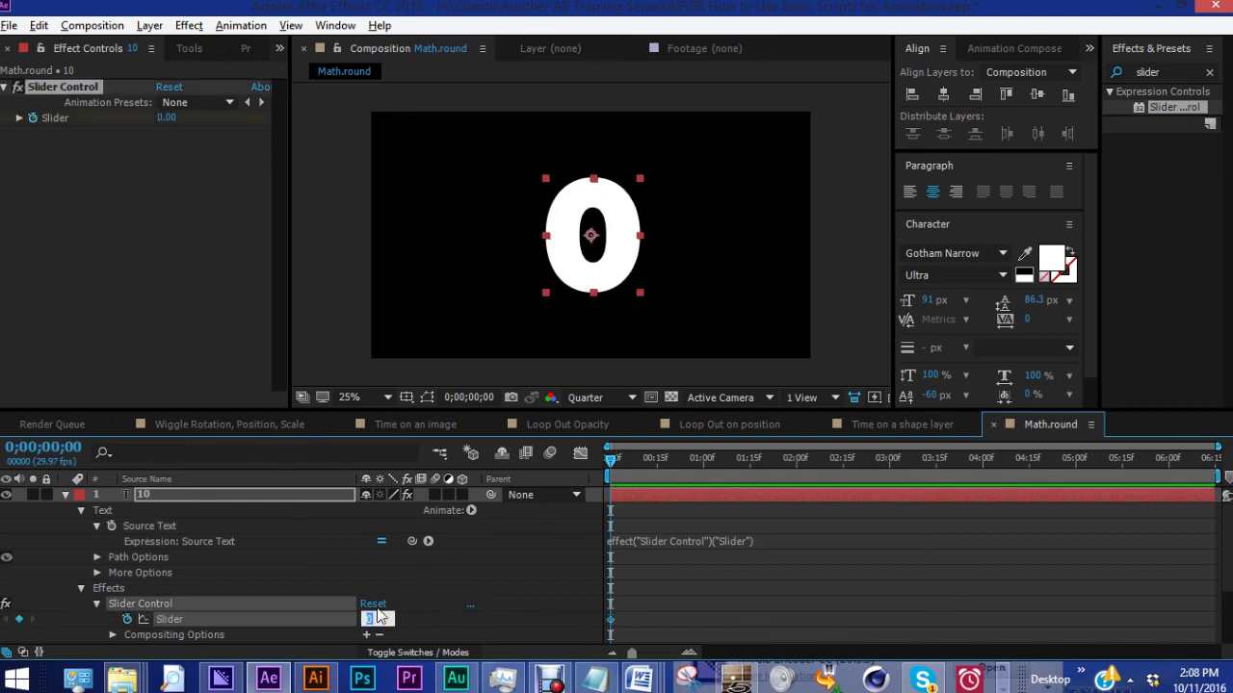
Key the Slider to 0 at about four seconds and preview the countdown.
left_click_drag(613, 465, 985, 470)
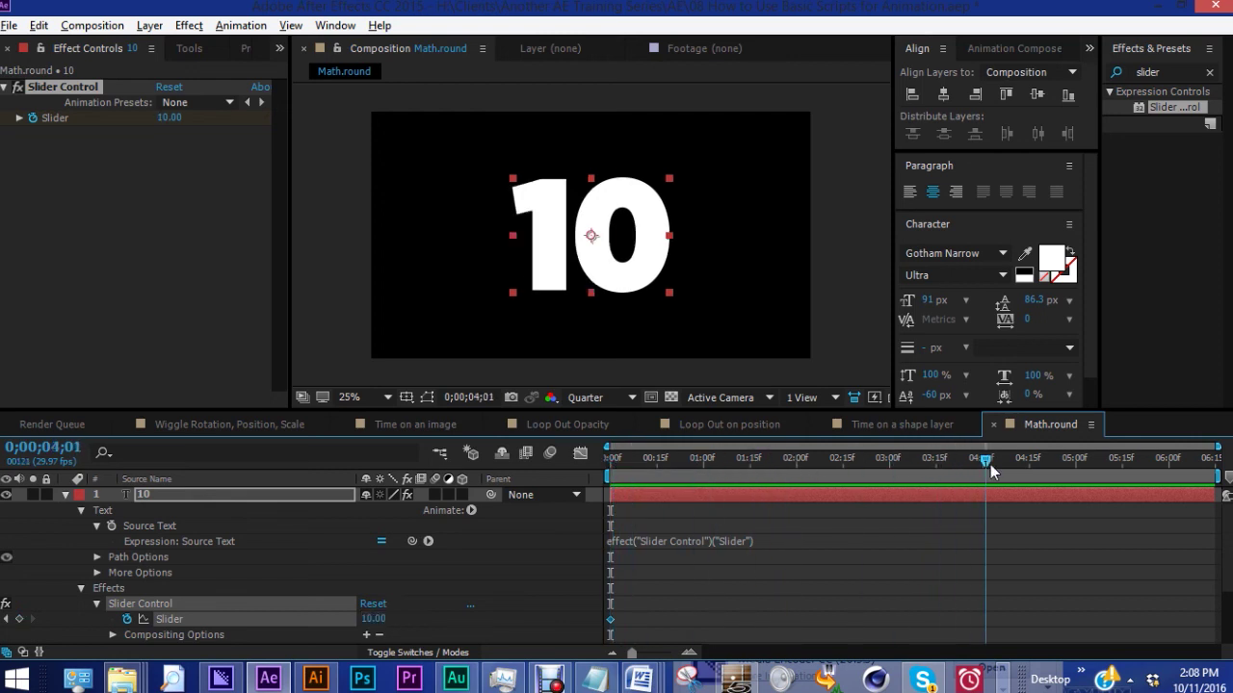
left_click(372, 619)
type("0")
key("Return")
key("space")
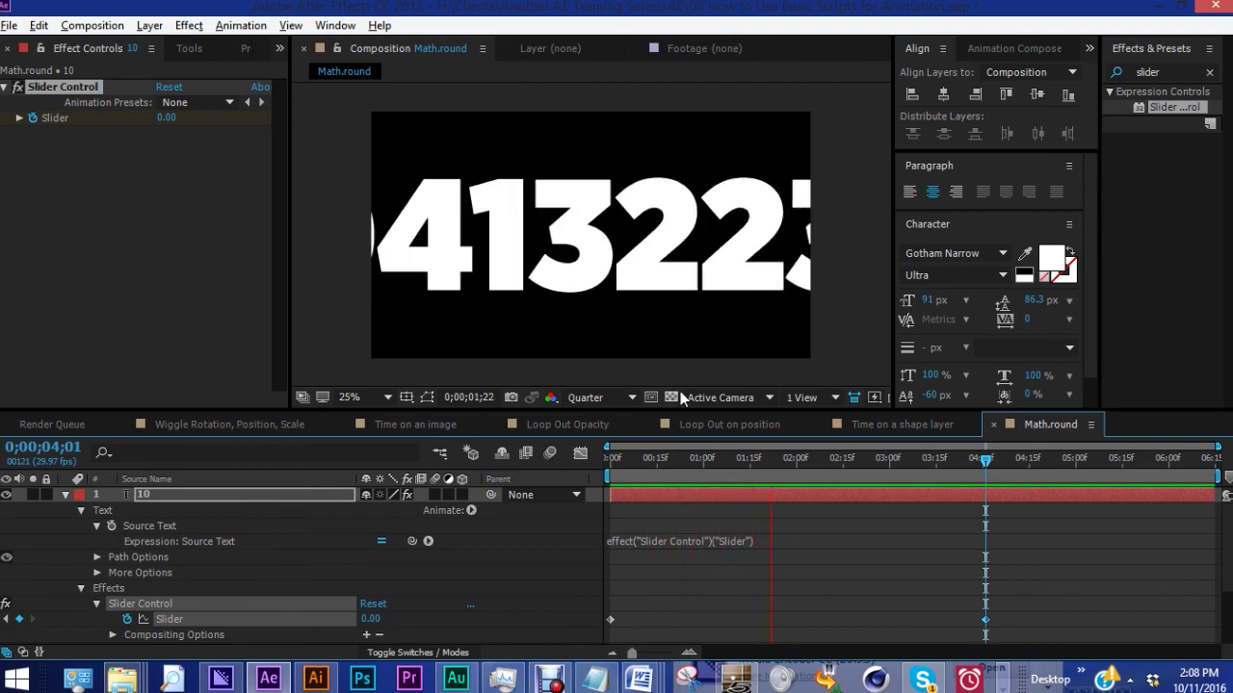
left_click_drag(677, 462, 607, 462)
Change the Source Text expression to Math.round(effect("Slider Control")("Slider")) and scrub to check whole numbers.
left_click(633, 541)
left_click(663, 539)
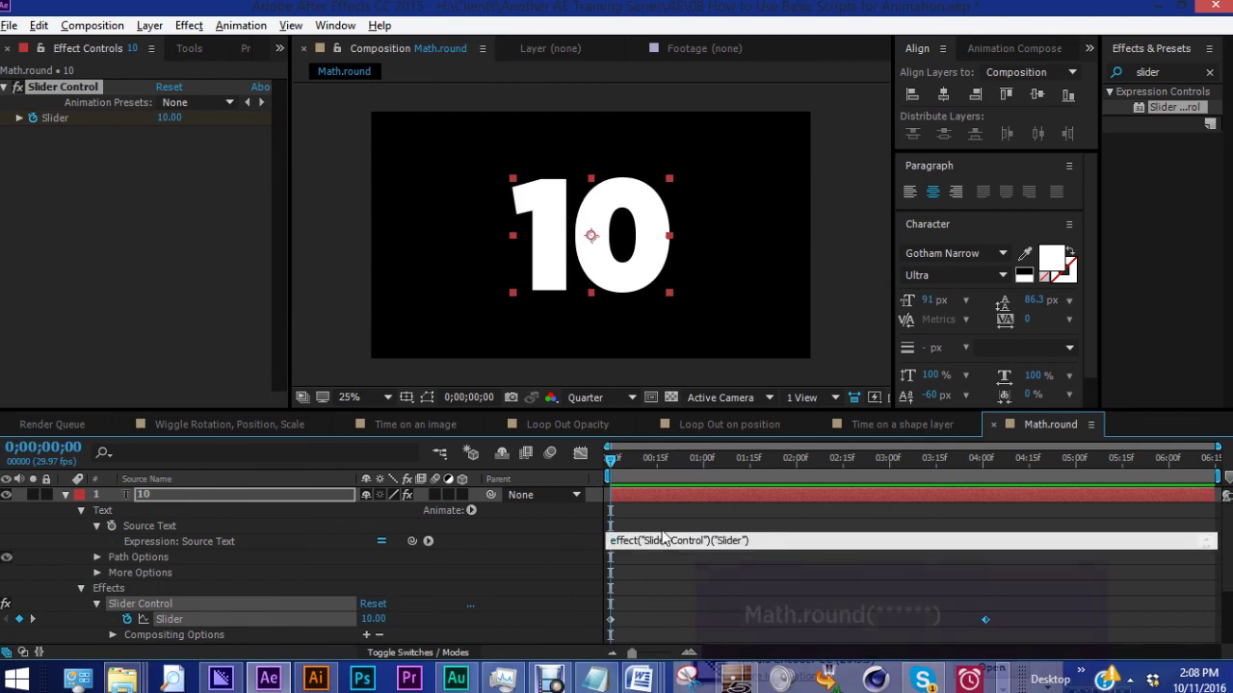
key("Home")
type("Math")
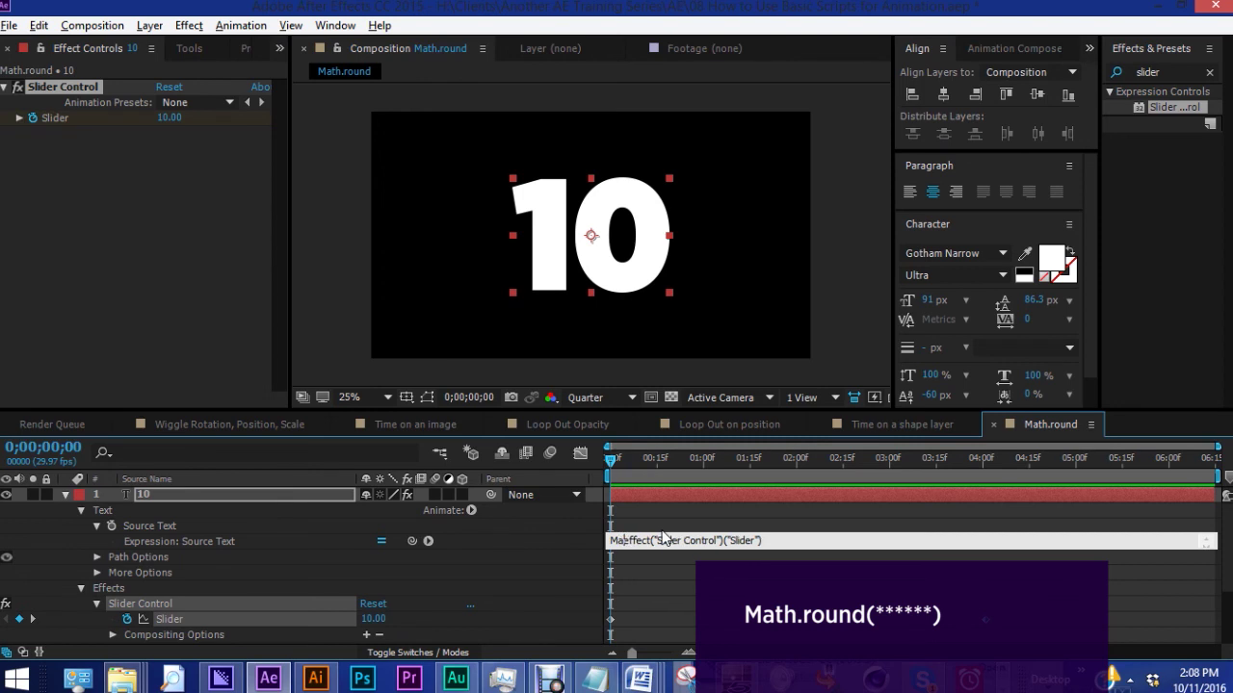
type(".round")
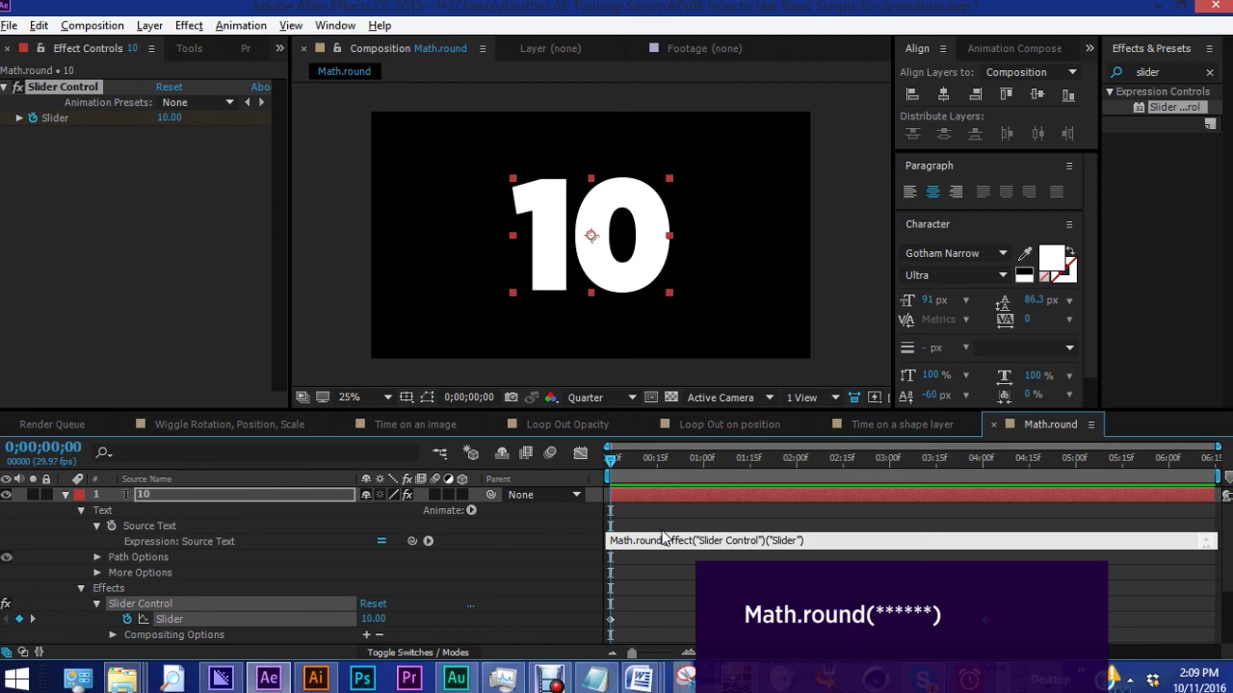
type("(")
left_click(725, 460)
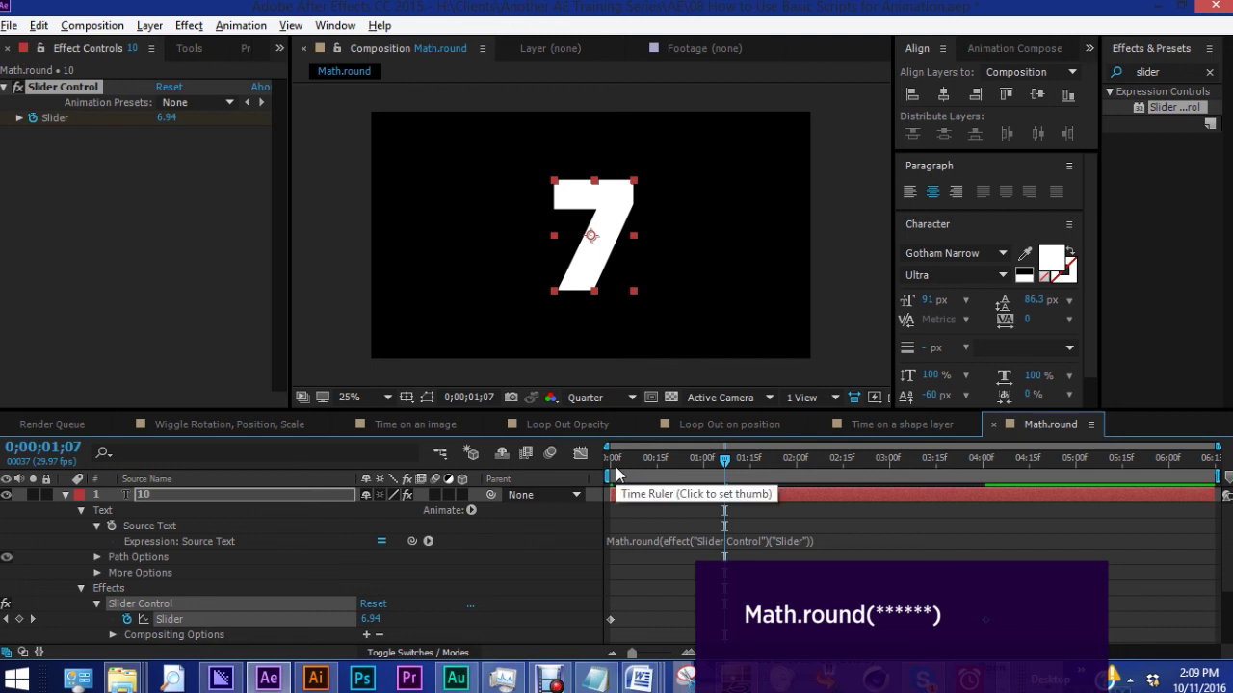
left_click_drag(617, 474, 1106, 491)
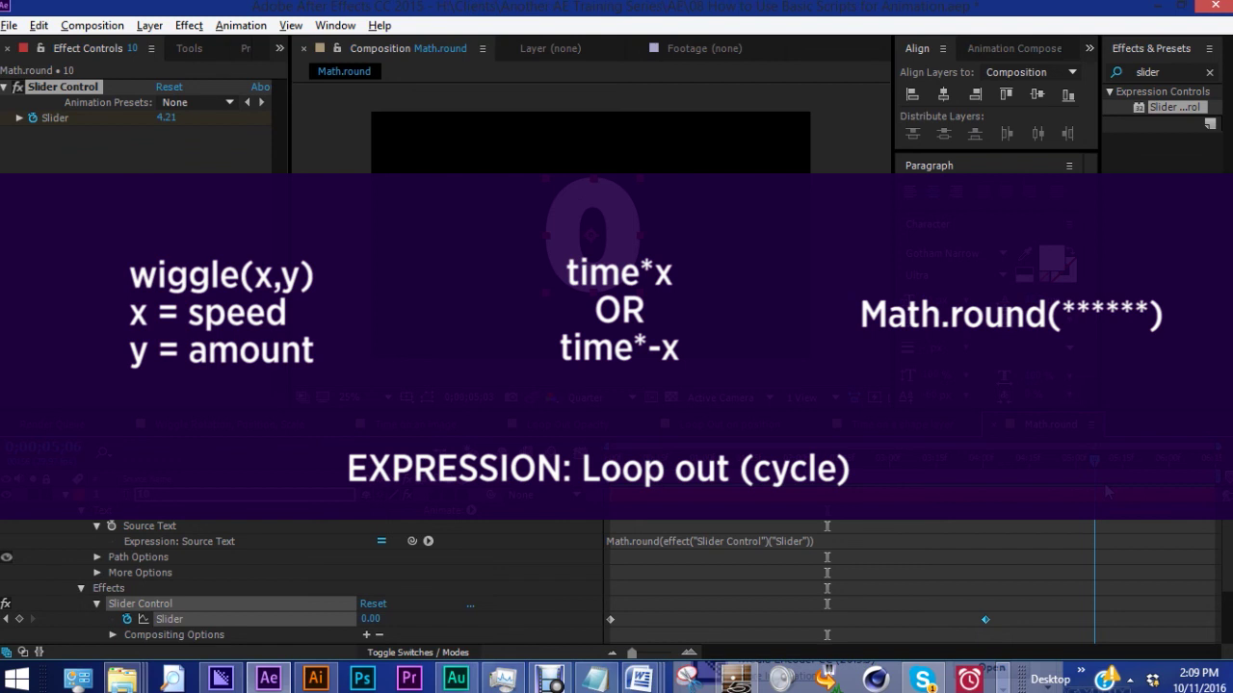
left_click(965, 486)
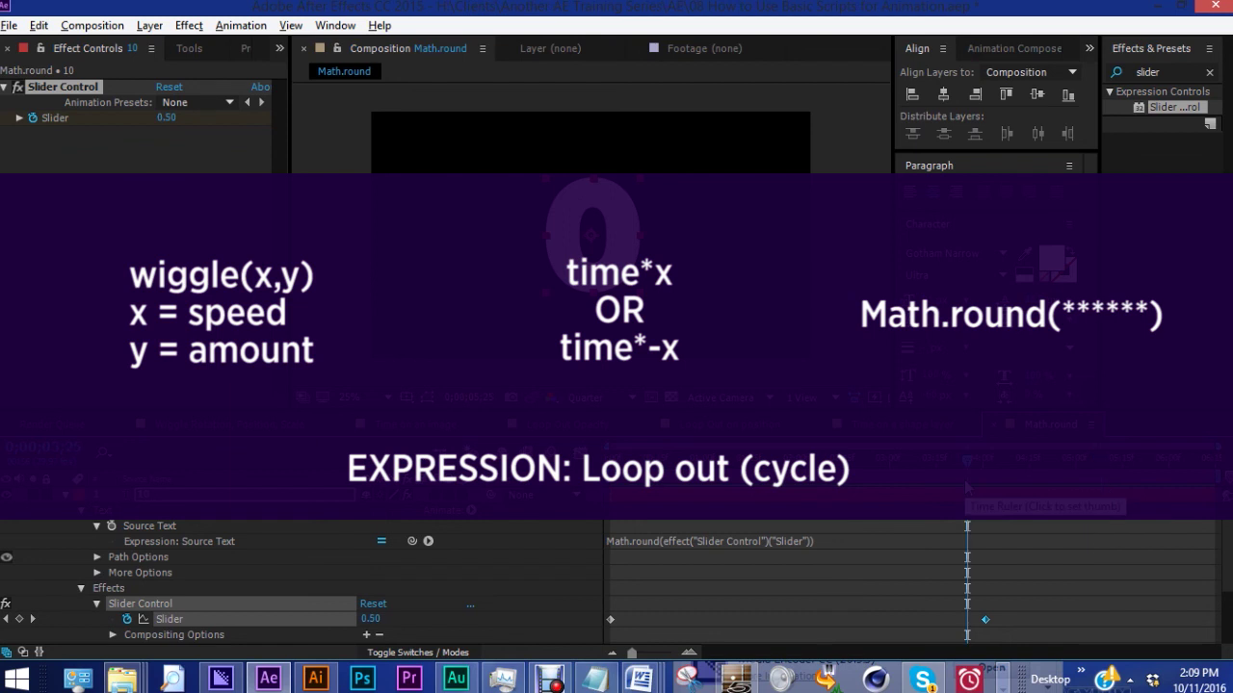